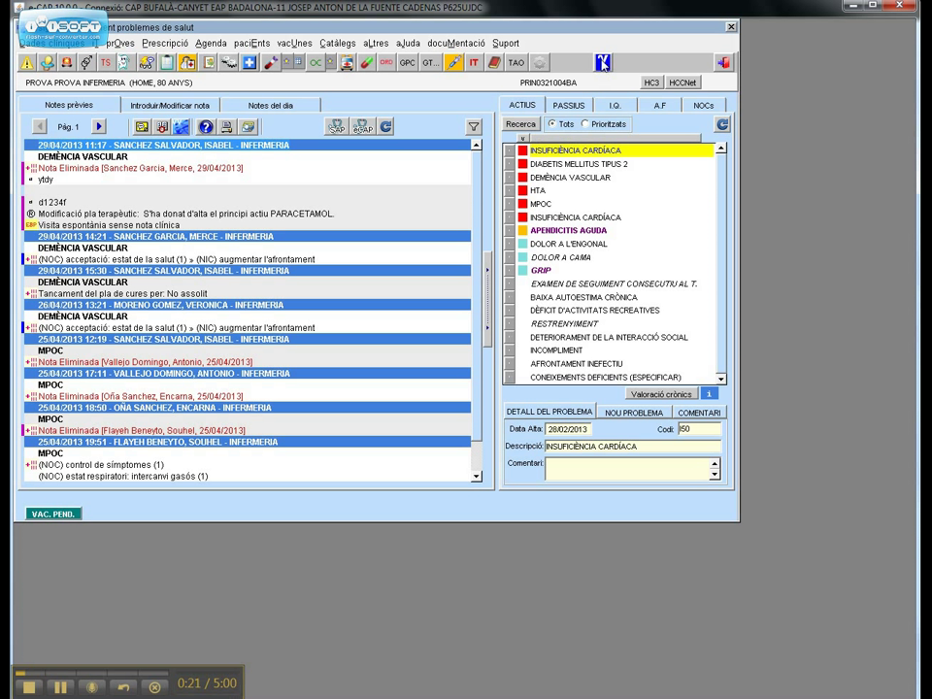
Open the patient's chronic follow-up sheet and expand the Avaluació IC group of assessments
left_click(602, 63)
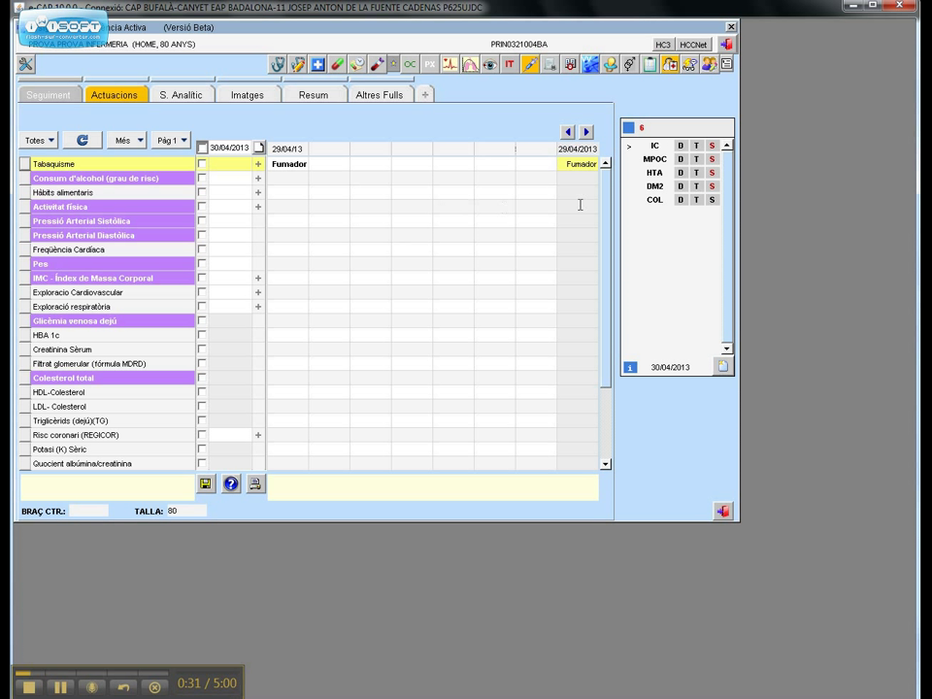
left_click_drag(601, 184, 608, 272)
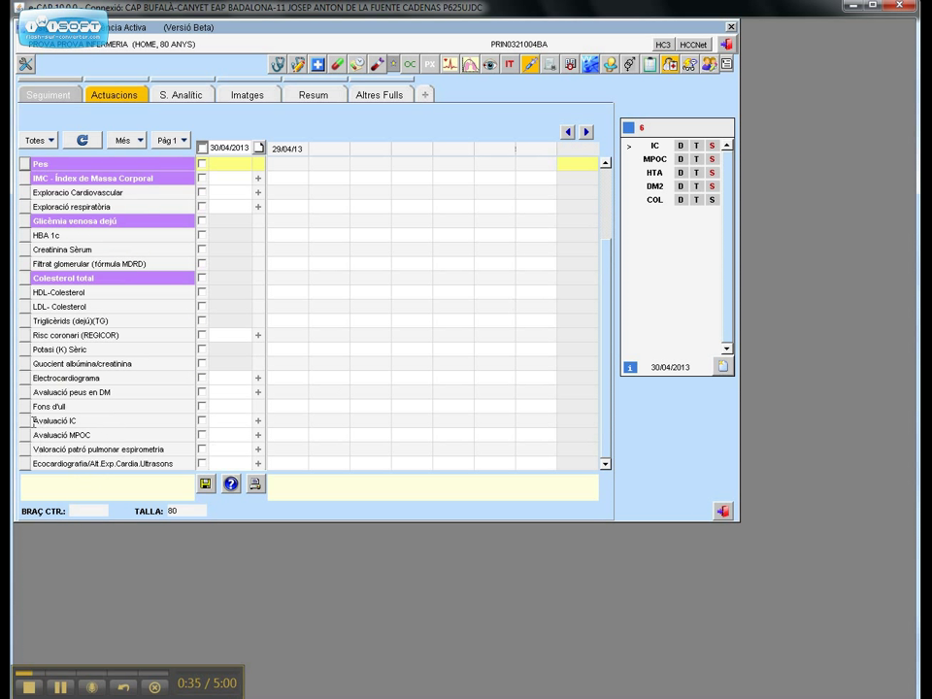
left_click(32, 421)
left_click_drag(32, 421, 95, 421)
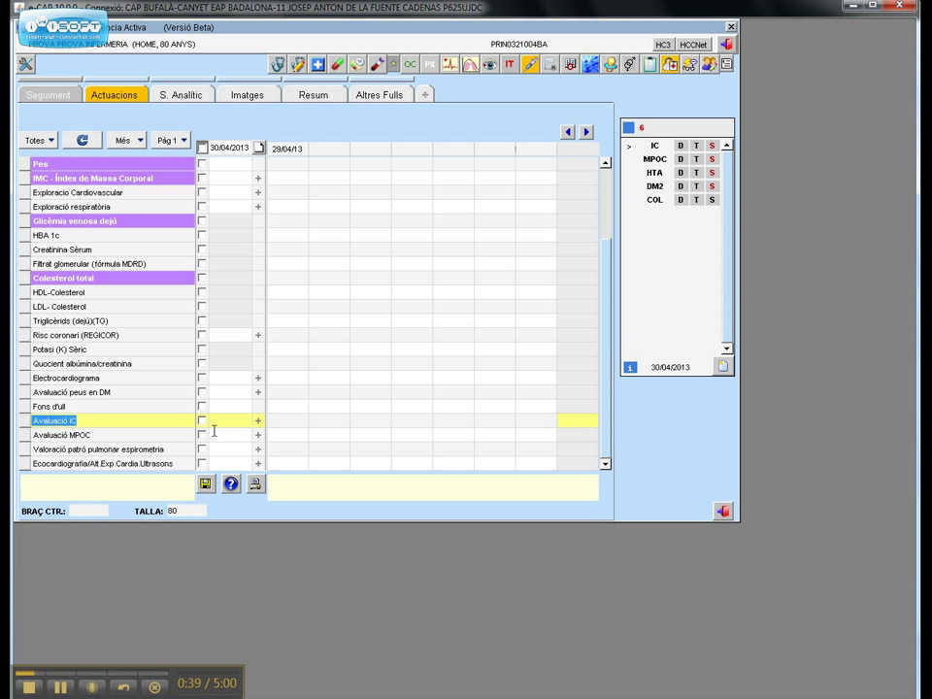
left_click(258, 421)
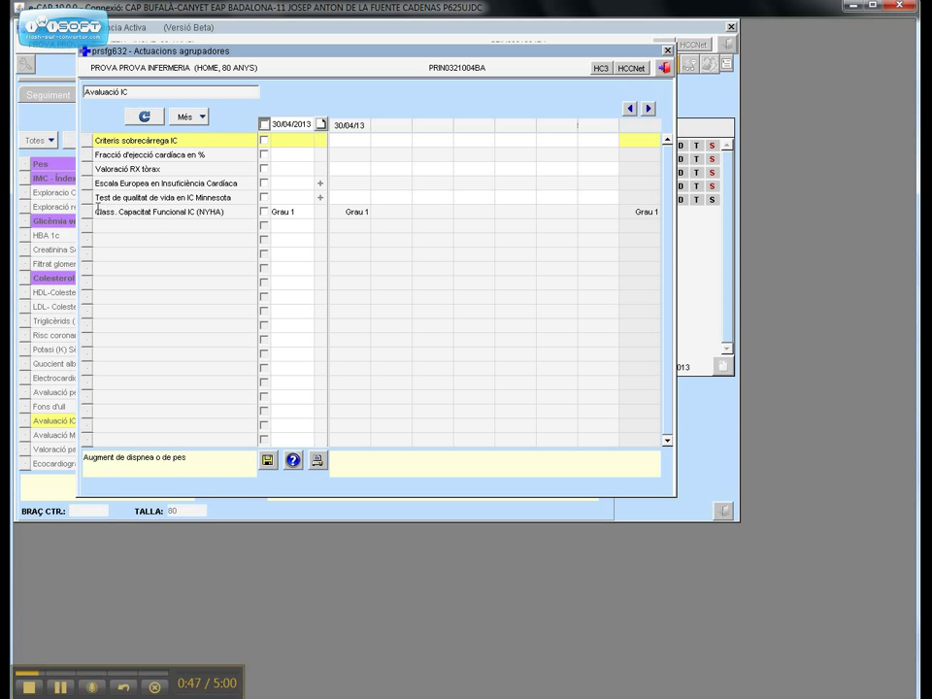
Set Class. Capacitat Funcional IC (NYHA) to Grau 2, save it, and close the group without choosing an overall Avaluació IC value
left_click_drag(97, 210, 224, 211)
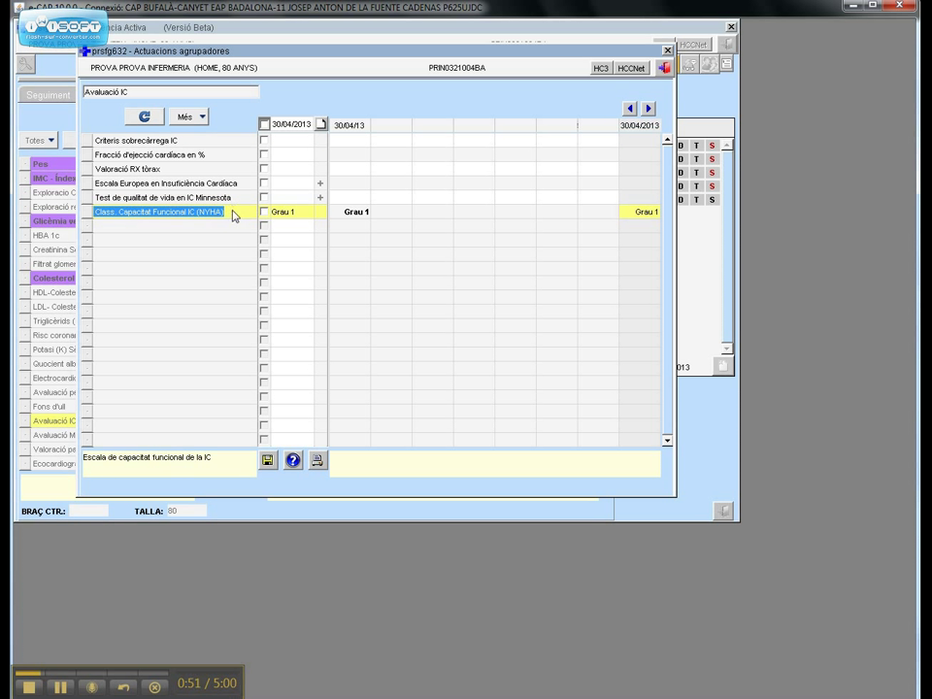
left_click(294, 213)
left_click(321, 211)
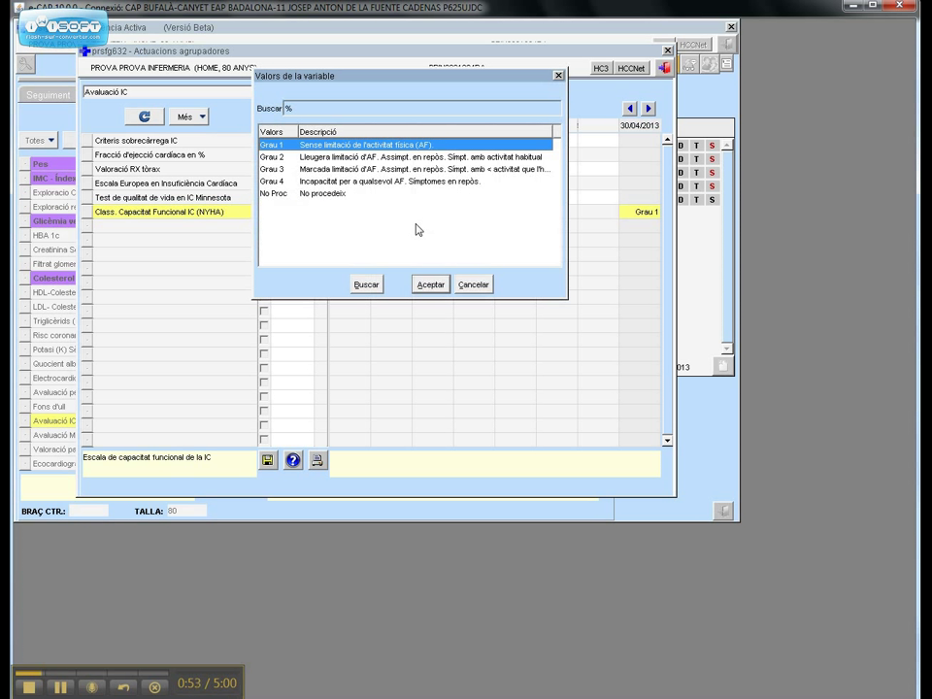
left_click(312, 156)
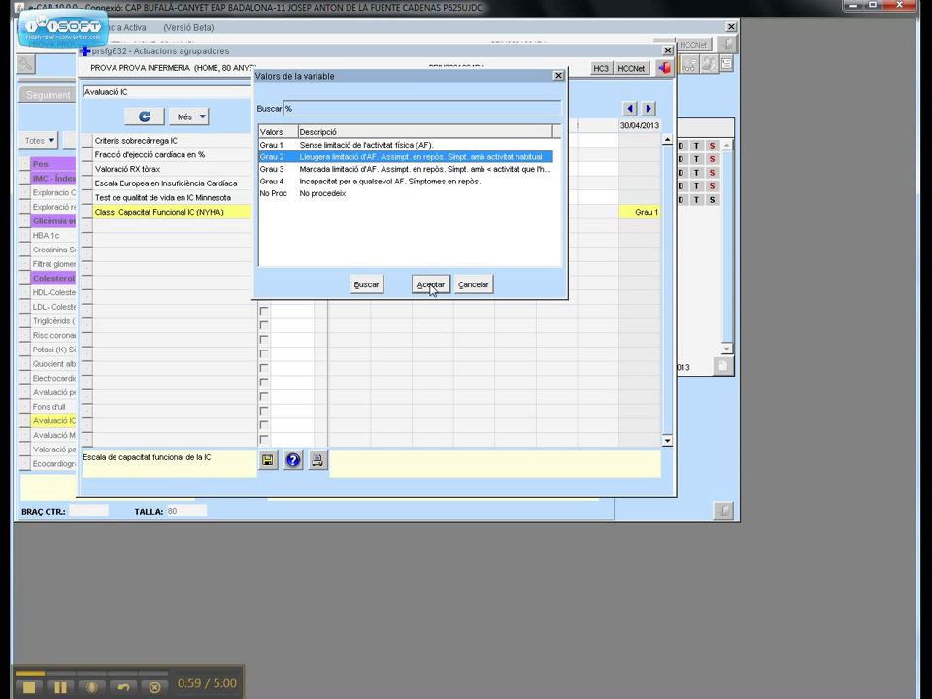
left_click(431, 285)
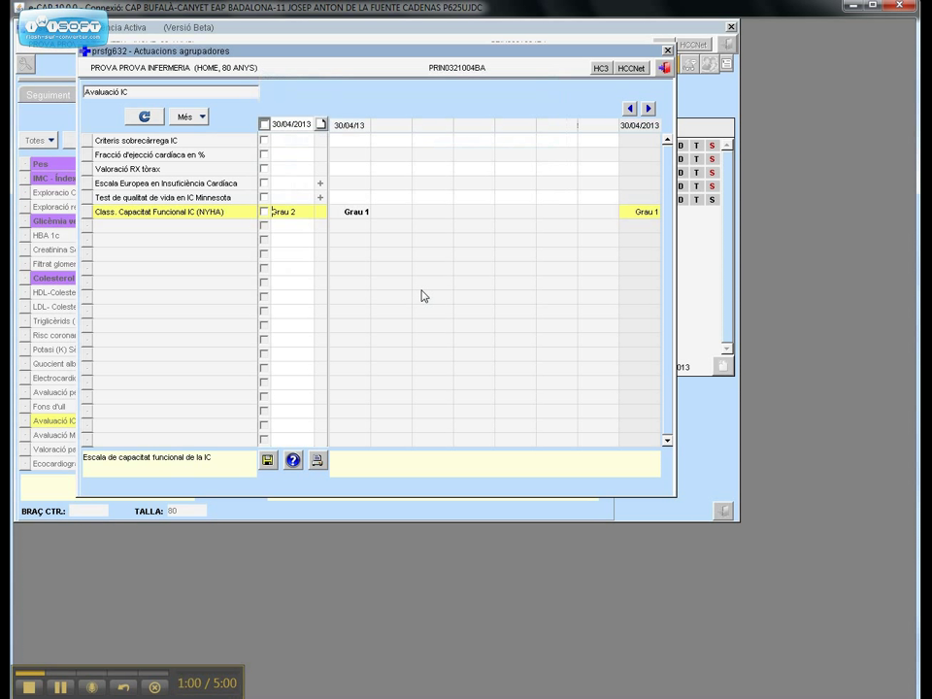
left_click(268, 463)
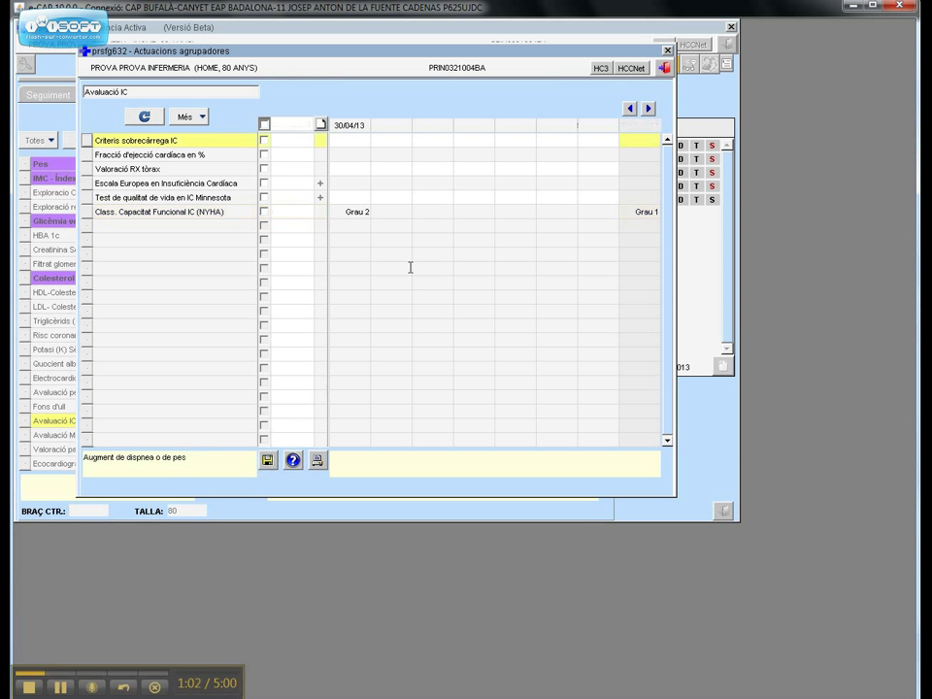
left_click(666, 68)
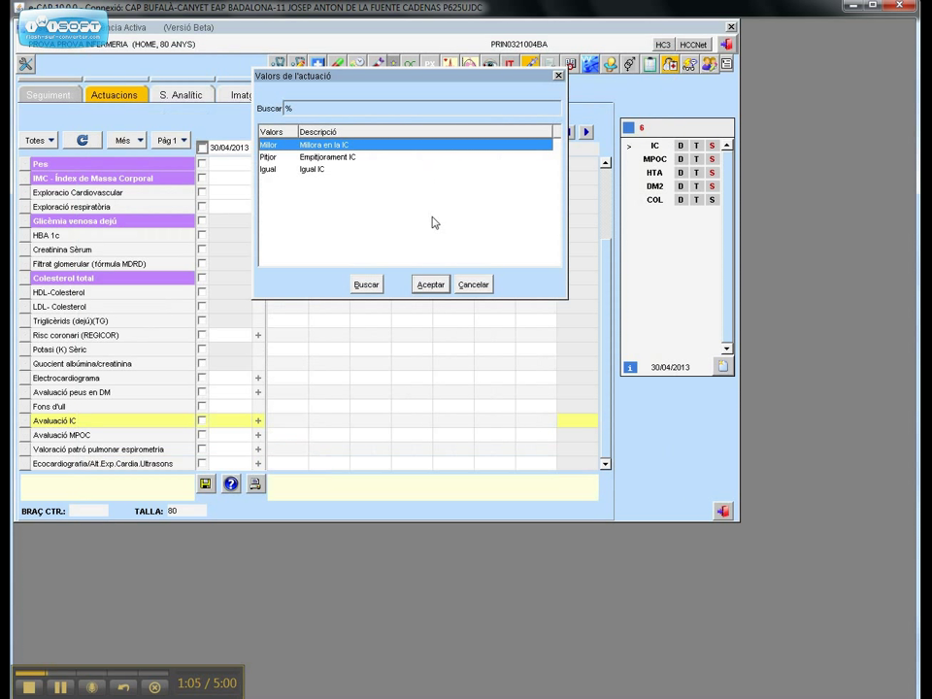
left_click(473, 285)
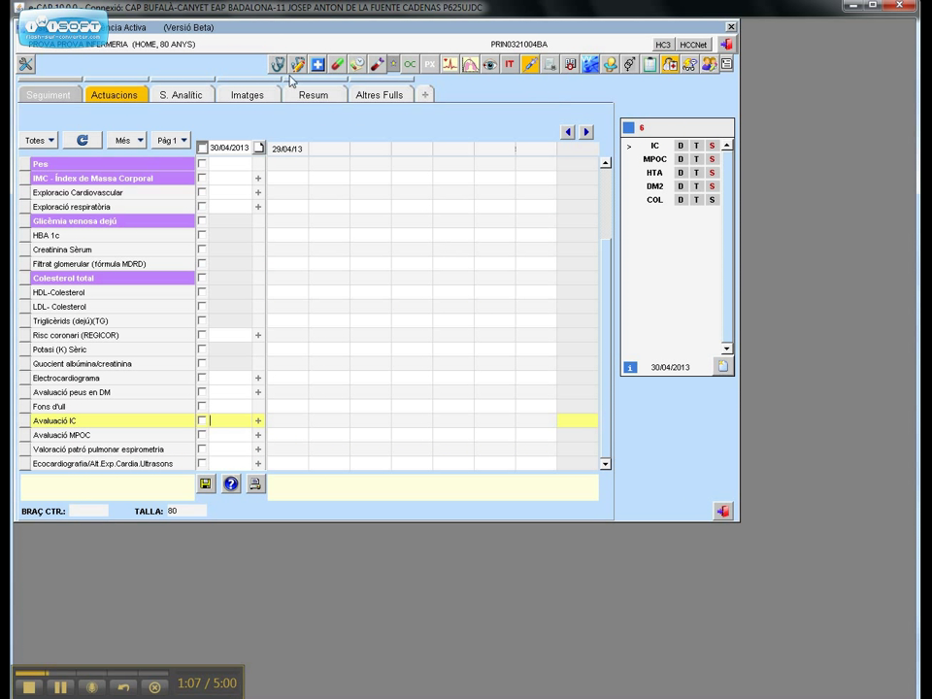
Load the BNM_Full Insuf. Cardiaca monitoring sheet from the other sheets
left_click(375, 97)
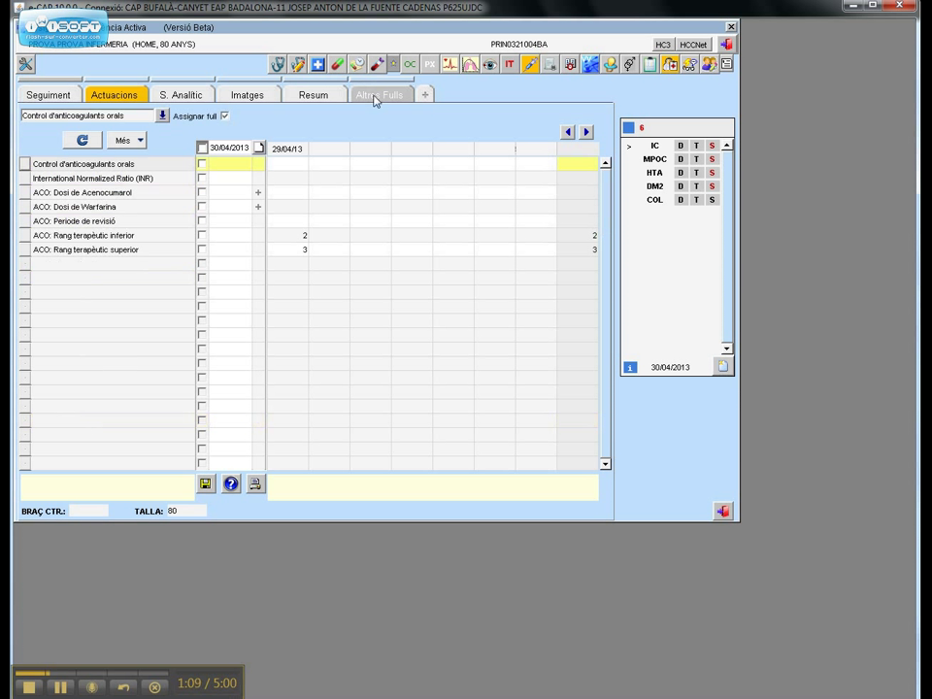
left_click(162, 116)
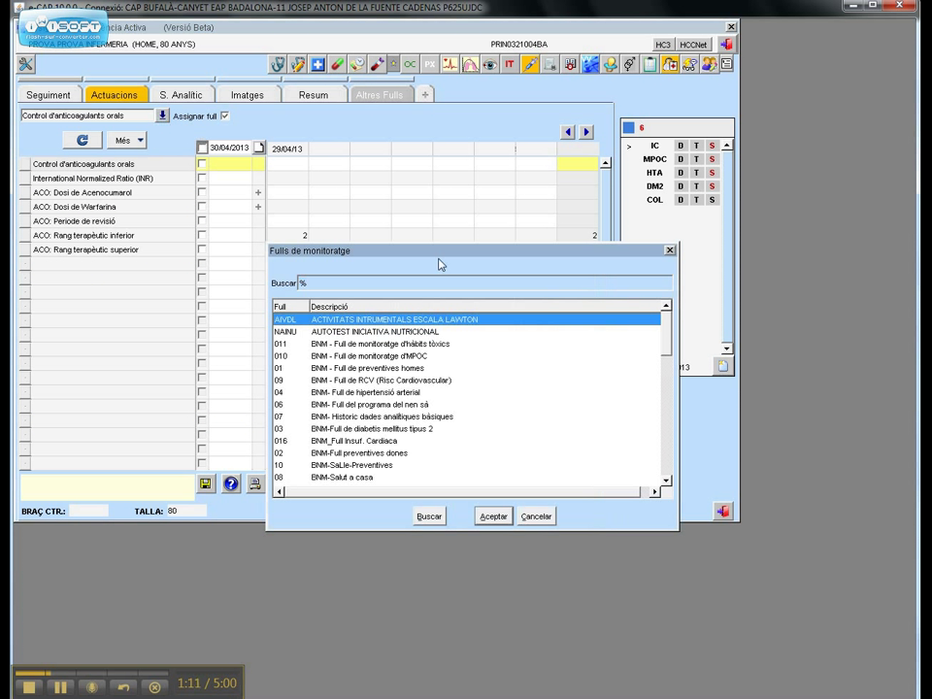
left_click(362, 442)
left_click(493, 517)
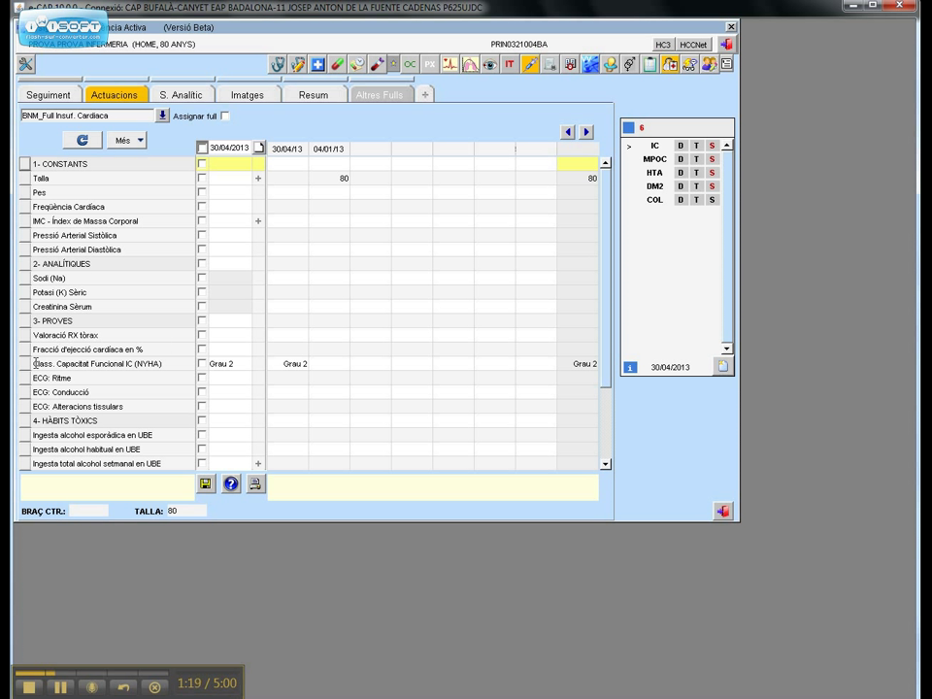
Record Grau 2 for Class. Capacitat Funcional IC (NYHA) in the heart failure sheet, save it, and close the follow-up window
left_click_drag(35, 363, 166, 365)
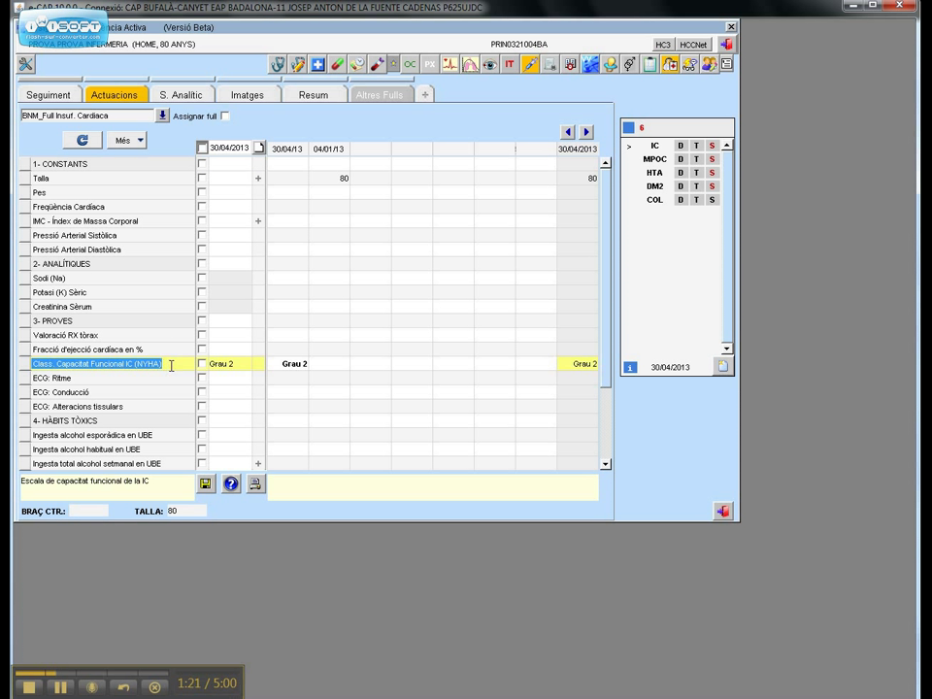
double_click(234, 365)
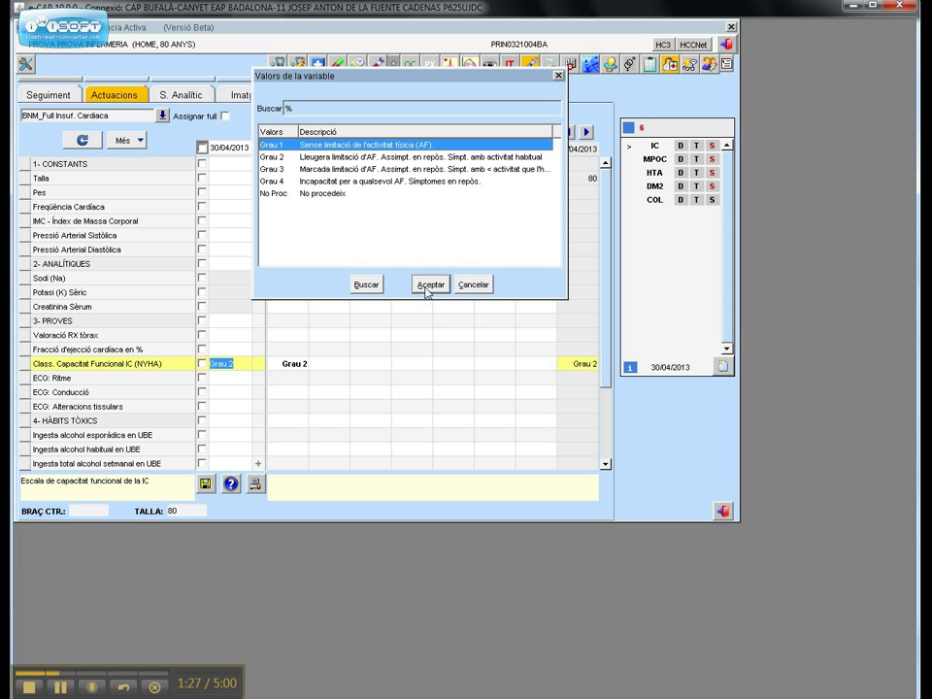
left_click(347, 157)
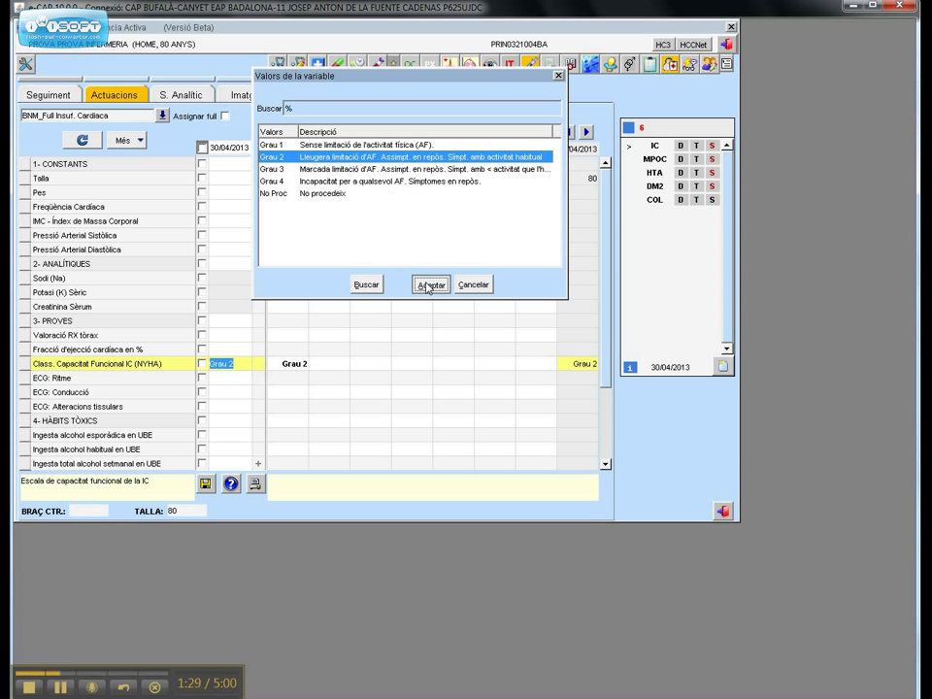
left_click(427, 283)
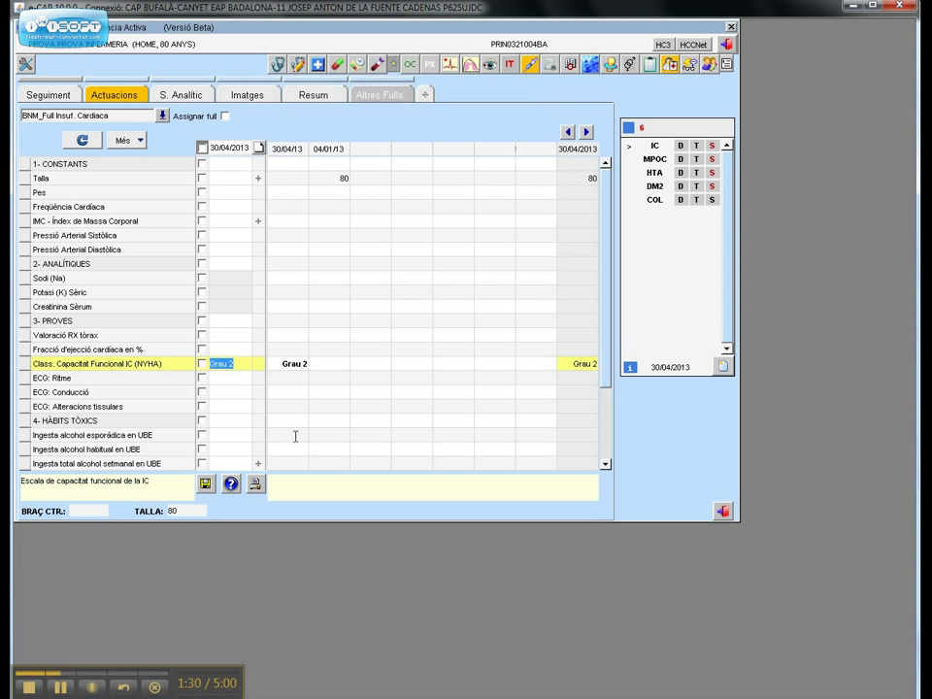
left_click(207, 484)
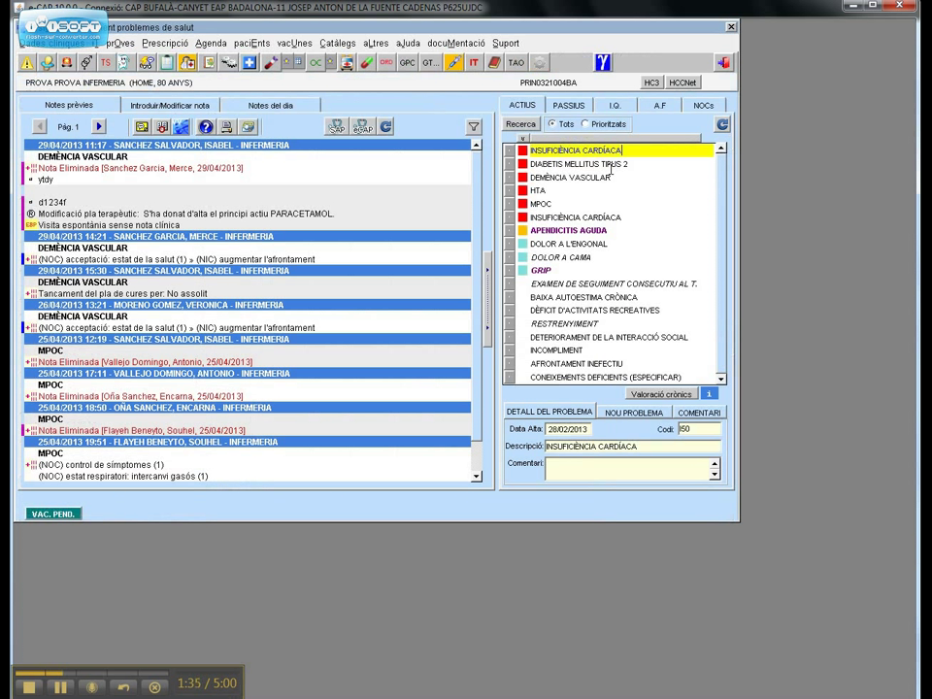
left_click(731, 26)
Reopen the patient's chronic follow-up sheet and expand the Avaluació MPOC group of assessments
left_click(602, 62)
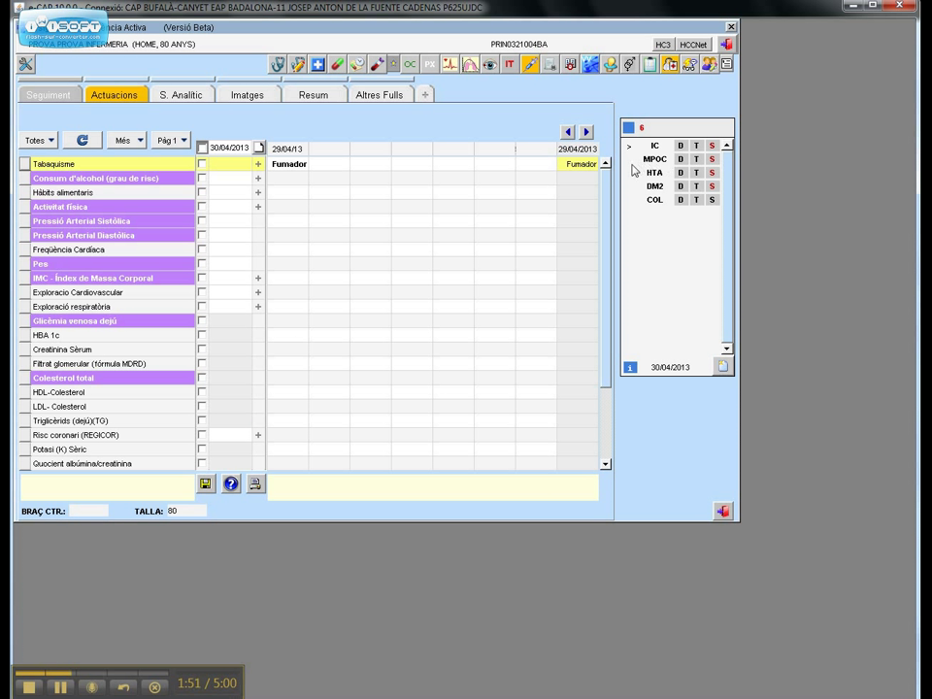
left_click_drag(608, 177, 609, 258)
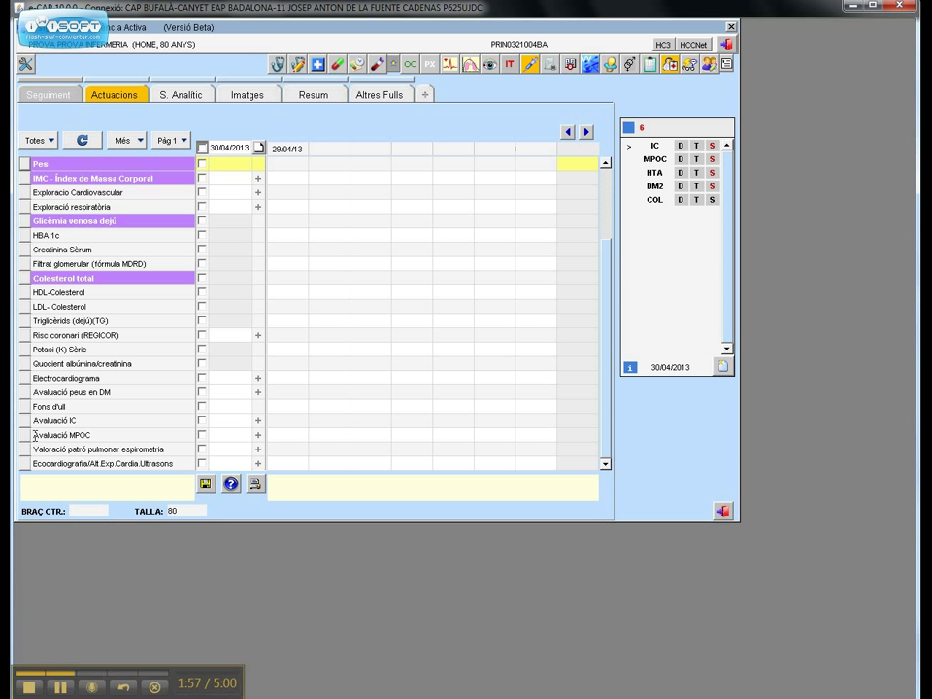
left_click_drag(35, 434, 112, 435)
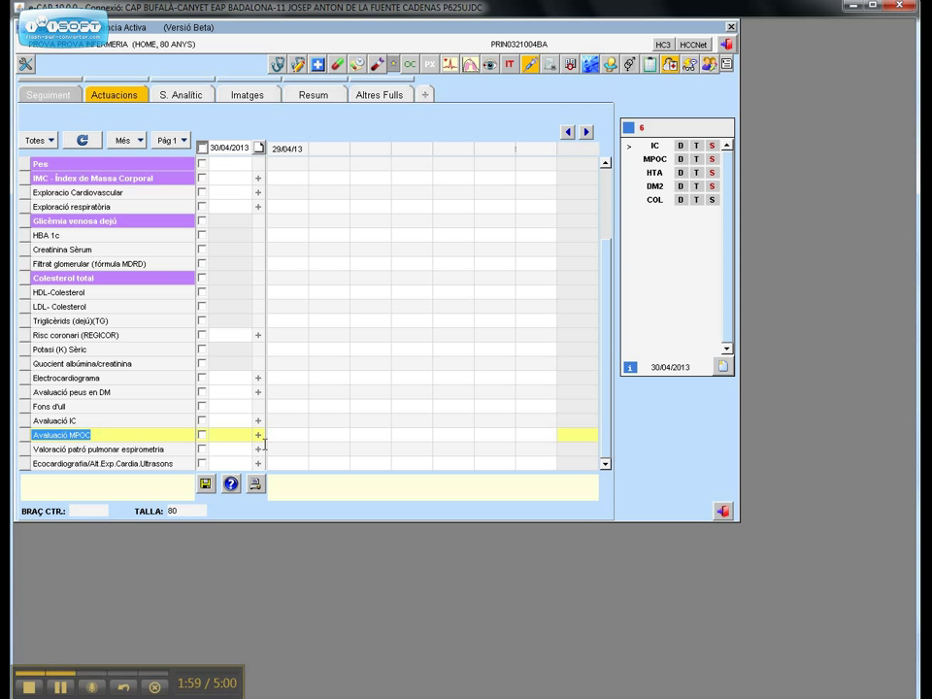
left_click(259, 435)
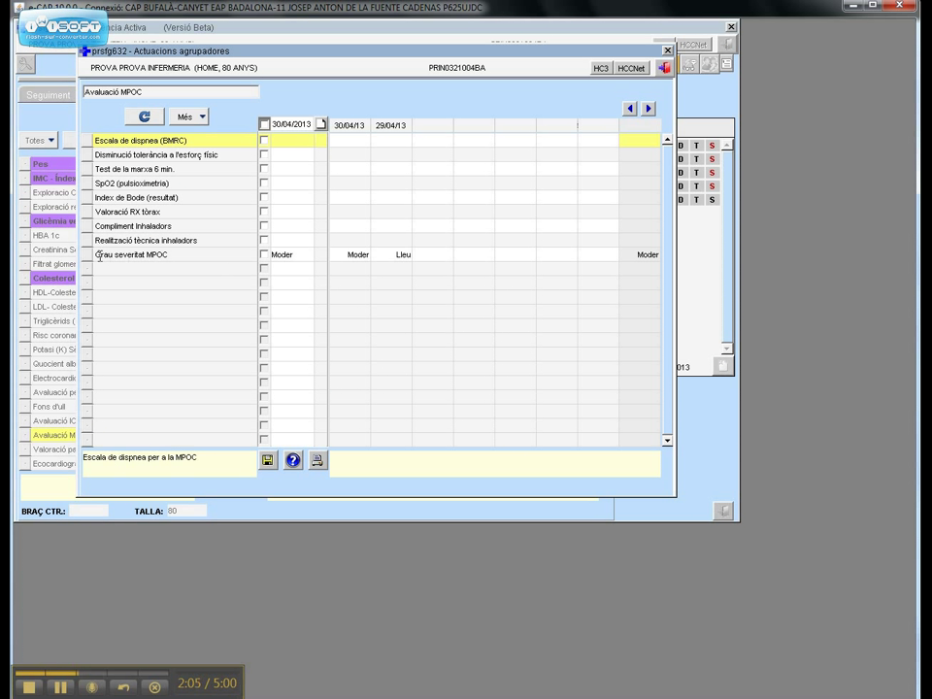
Set Grau severitat MPOC to Moder (Severitat moderada), save it, and close the Avaluació MPOC group
left_click(187, 255)
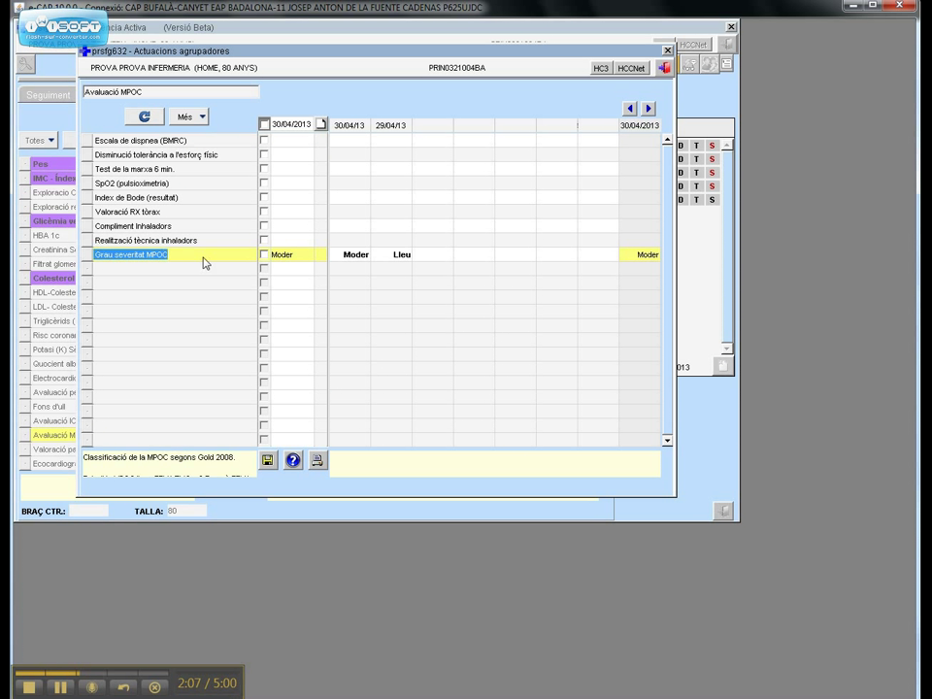
double_click(294, 256)
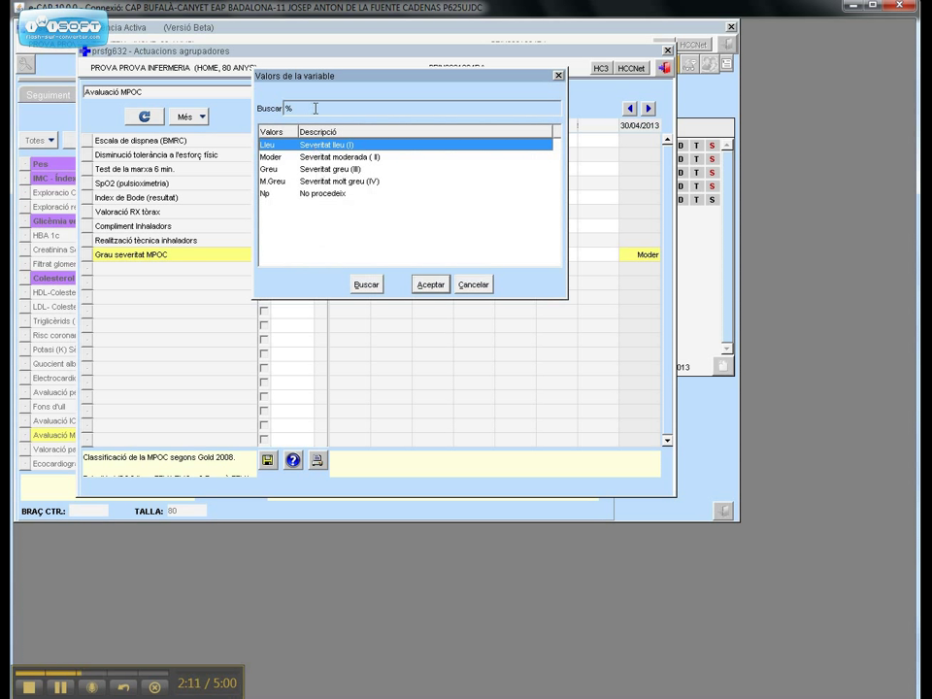
left_click(335, 156)
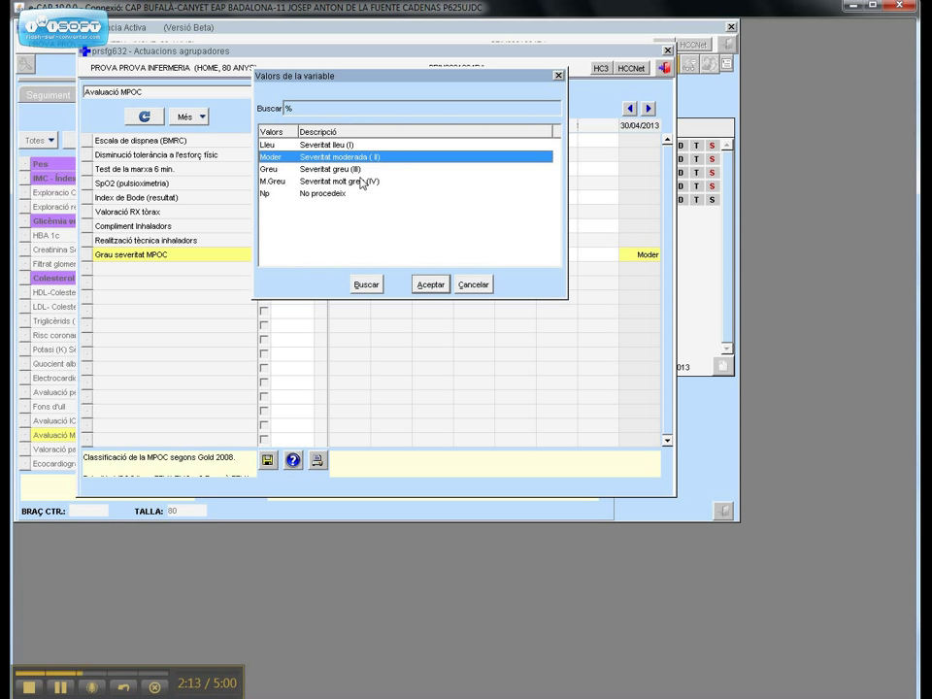
left_click(430, 285)
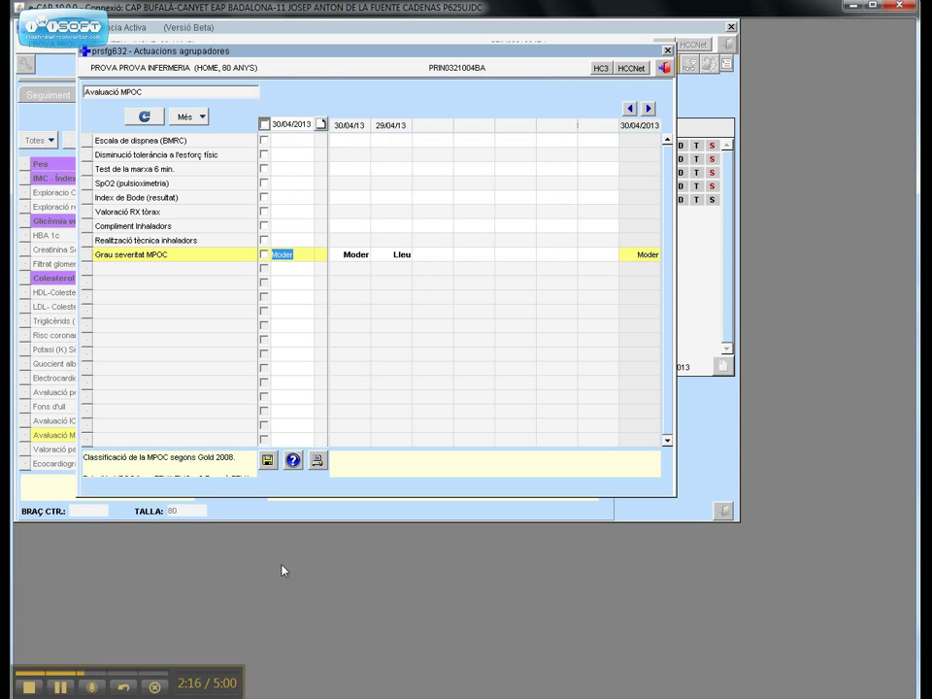
left_click(270, 458)
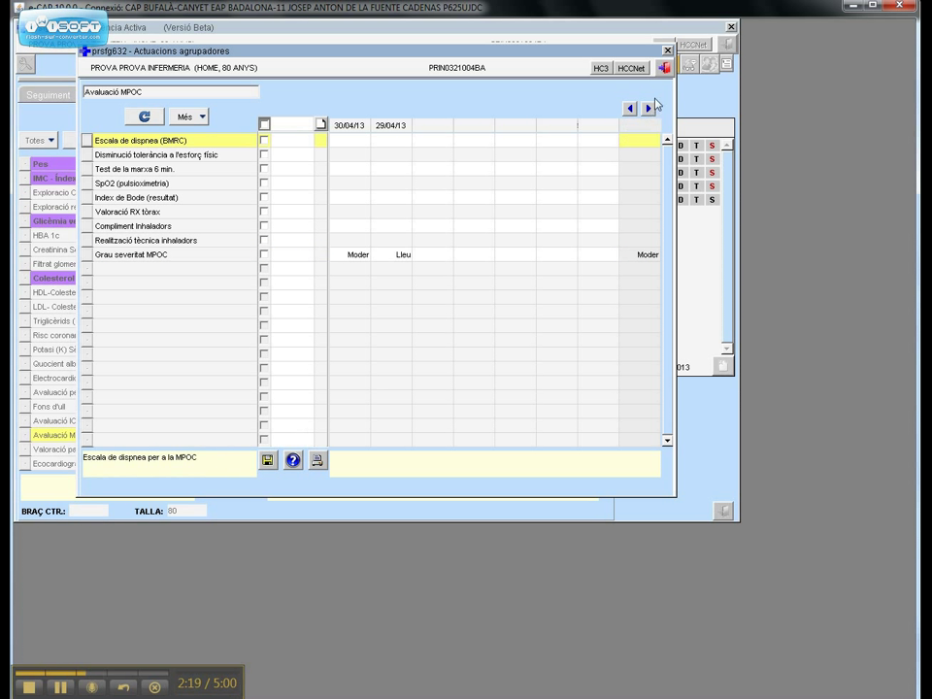
left_click(664, 66)
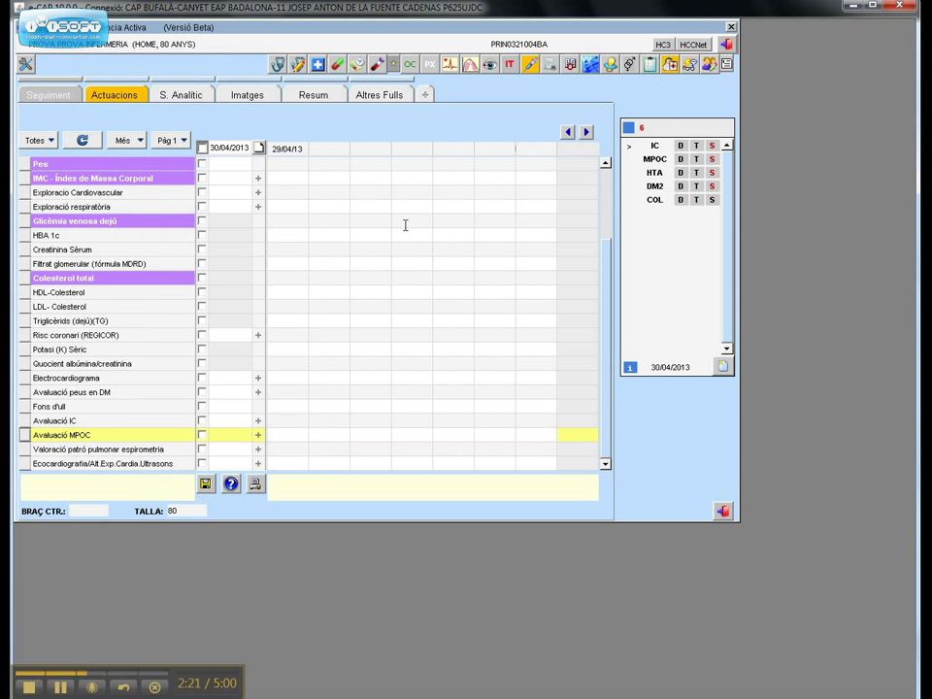
Load the BNM - Full de monitoratge d'MPOC sheet from the other sheets
left_click(380, 97)
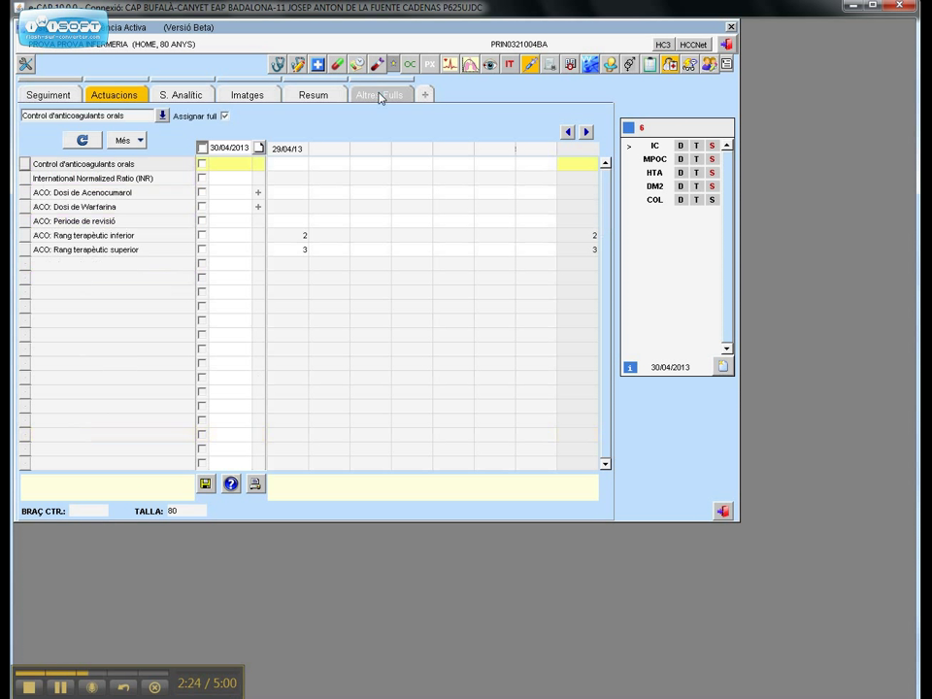
left_click(162, 115)
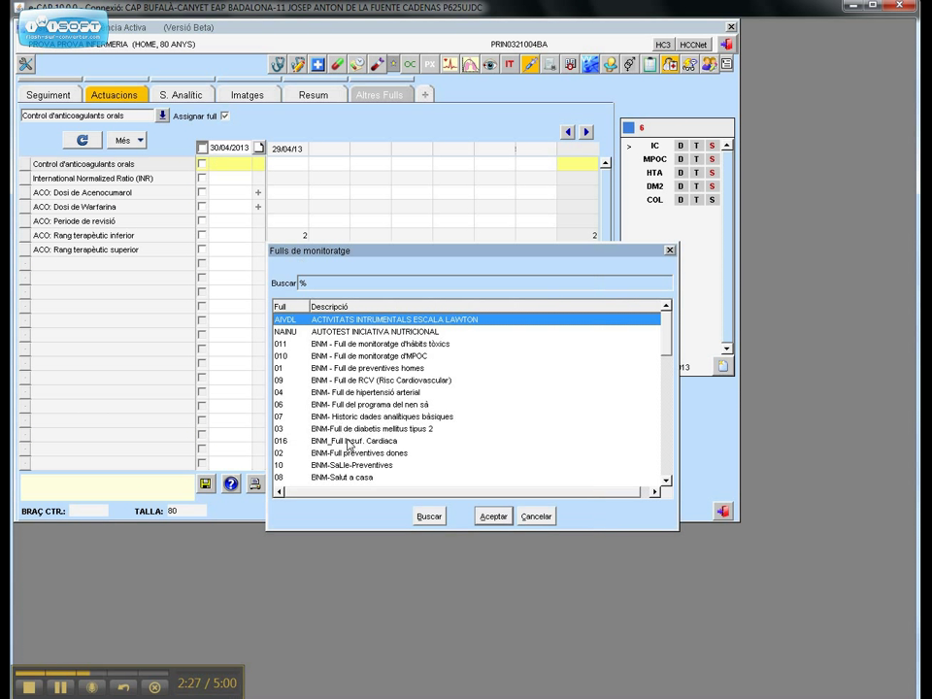
left_click(376, 357)
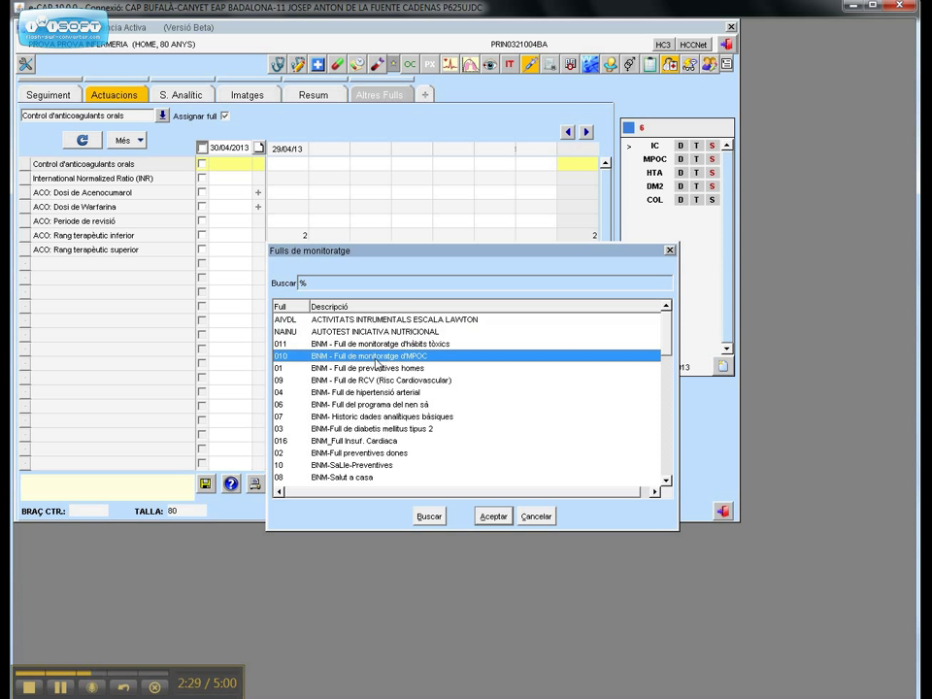
left_click(492, 516)
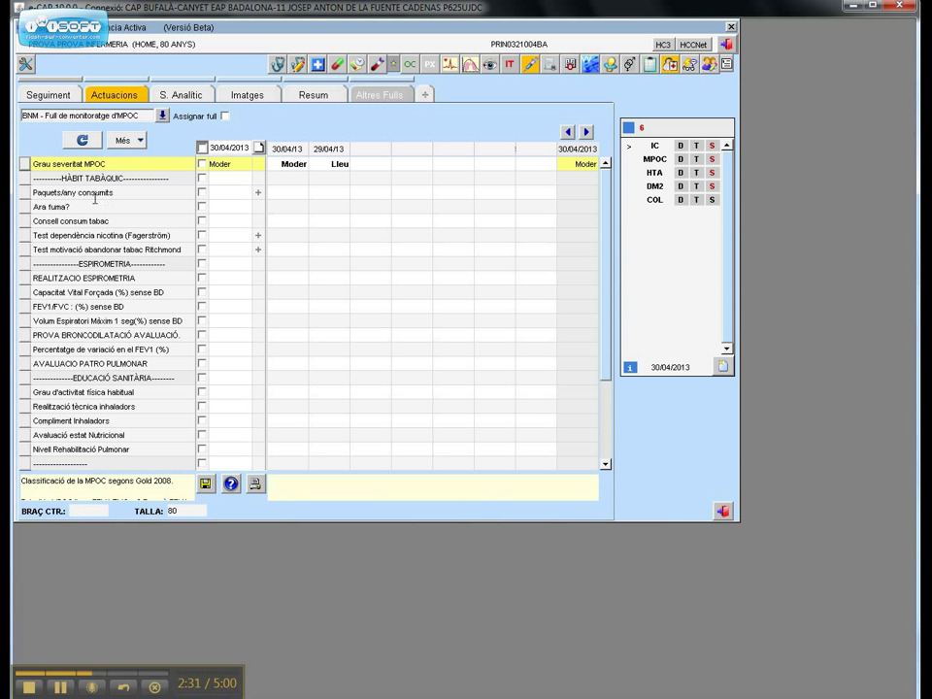
Record Moder (Severitat moderada) for Grau severitat MPOC in the MPOC monitoring sheet, save it, and close the patient's record
left_click_drag(35, 161, 133, 166)
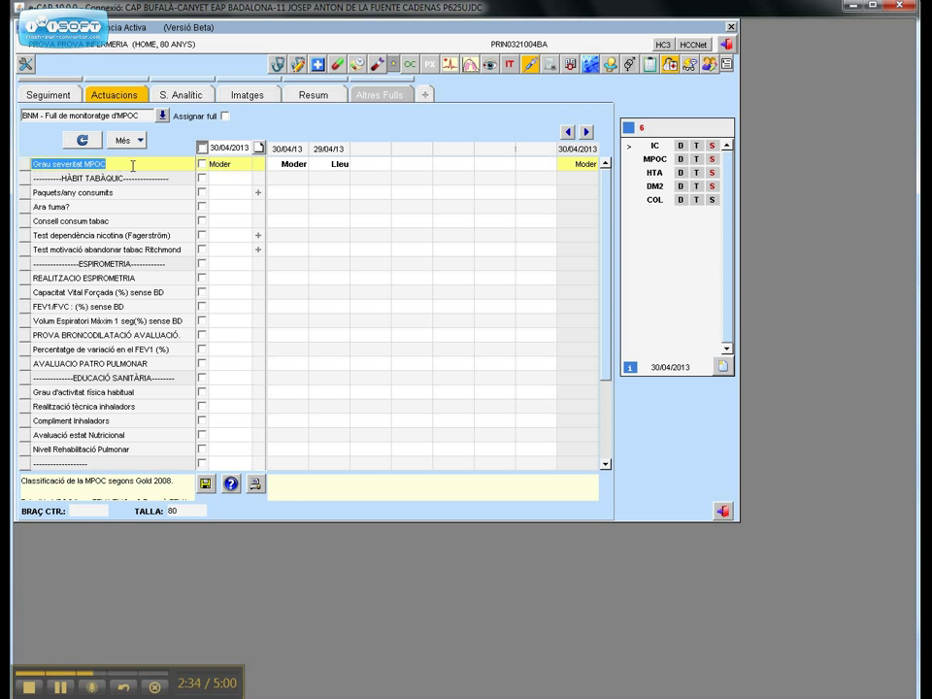
double_click(231, 167)
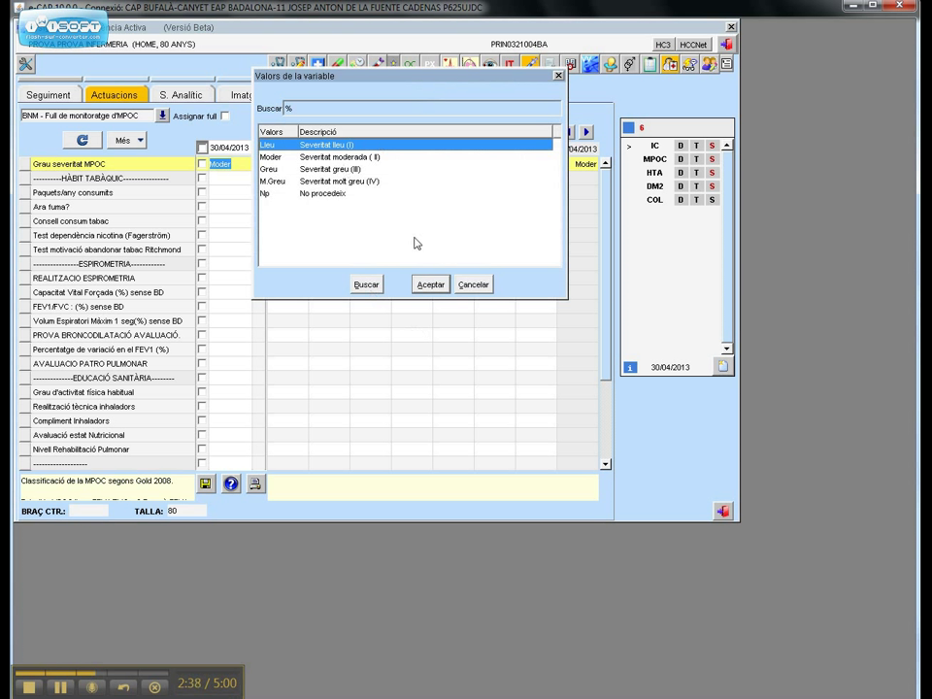
left_click(326, 157)
left_click(431, 285)
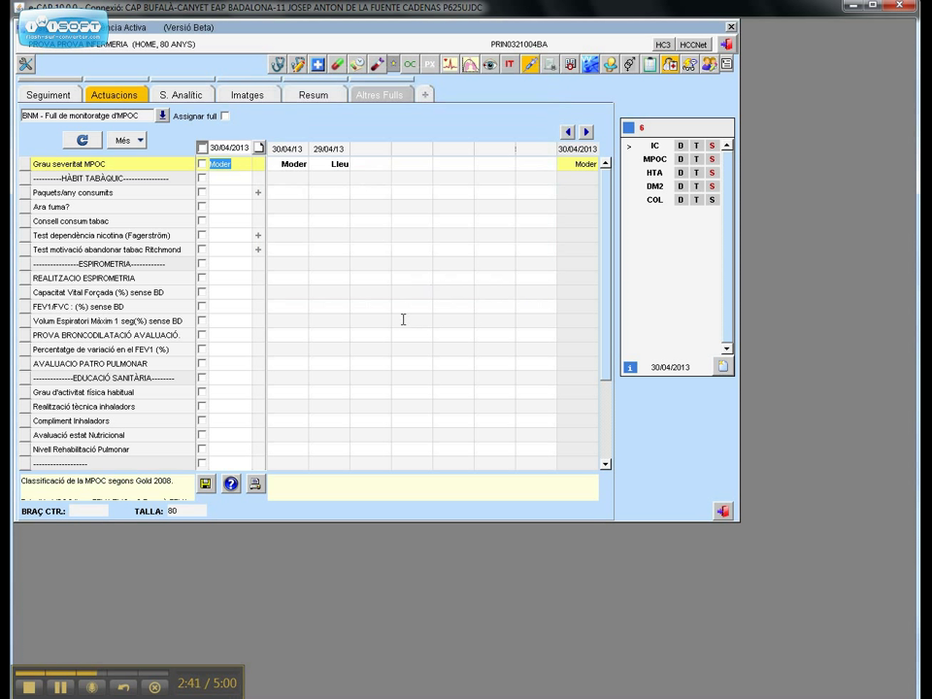
left_click(205, 483)
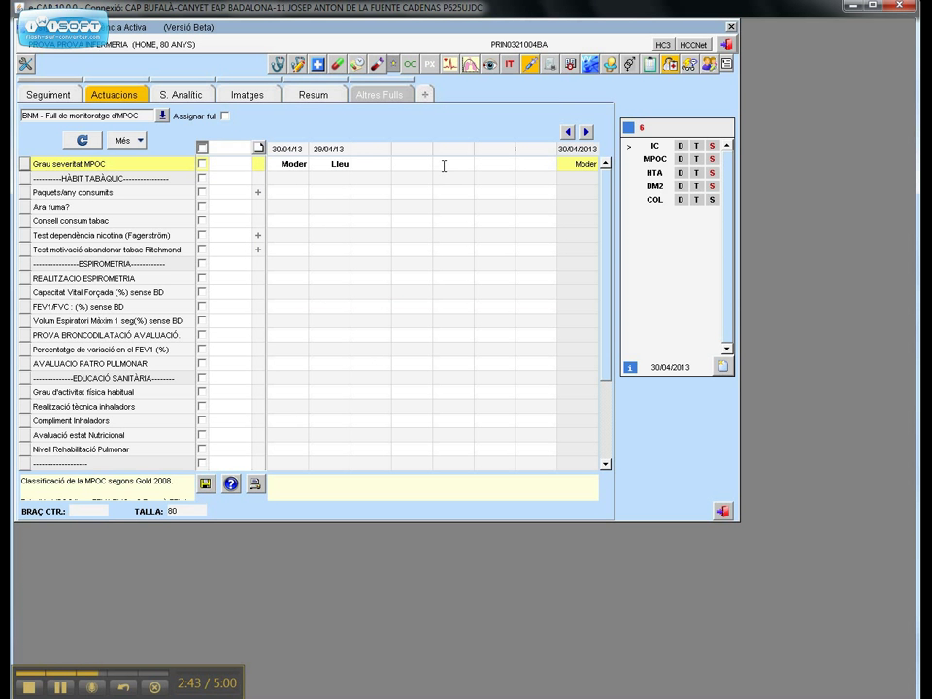
left_click(724, 43)
left_click(724, 63)
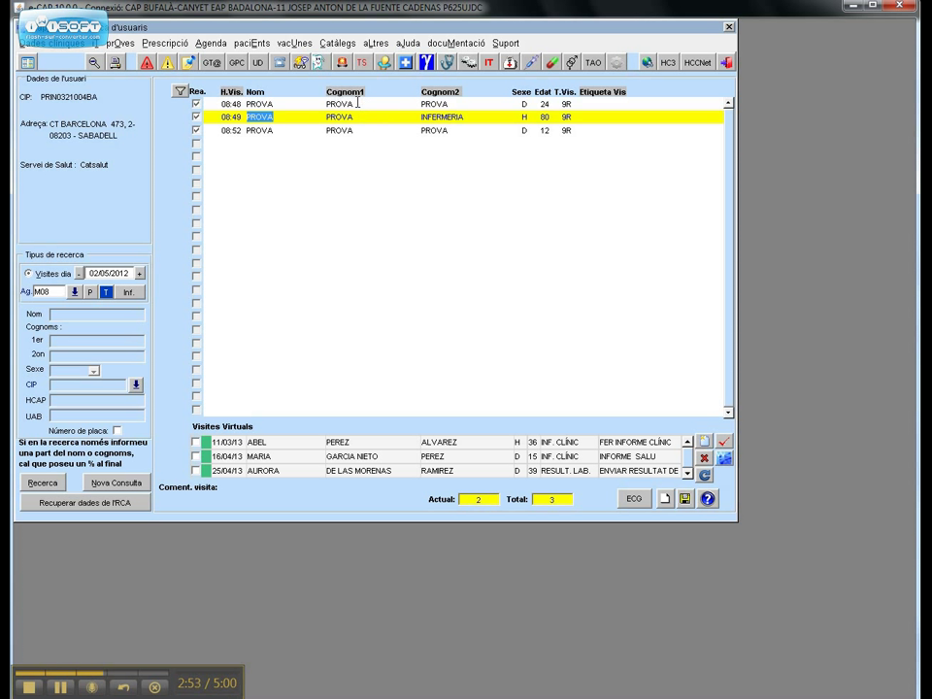
Open the record of the 24-year-old patient visited at 08:48, dismiss the pending notices, and bring up the chronic follow-up sheet
left_click(363, 102)
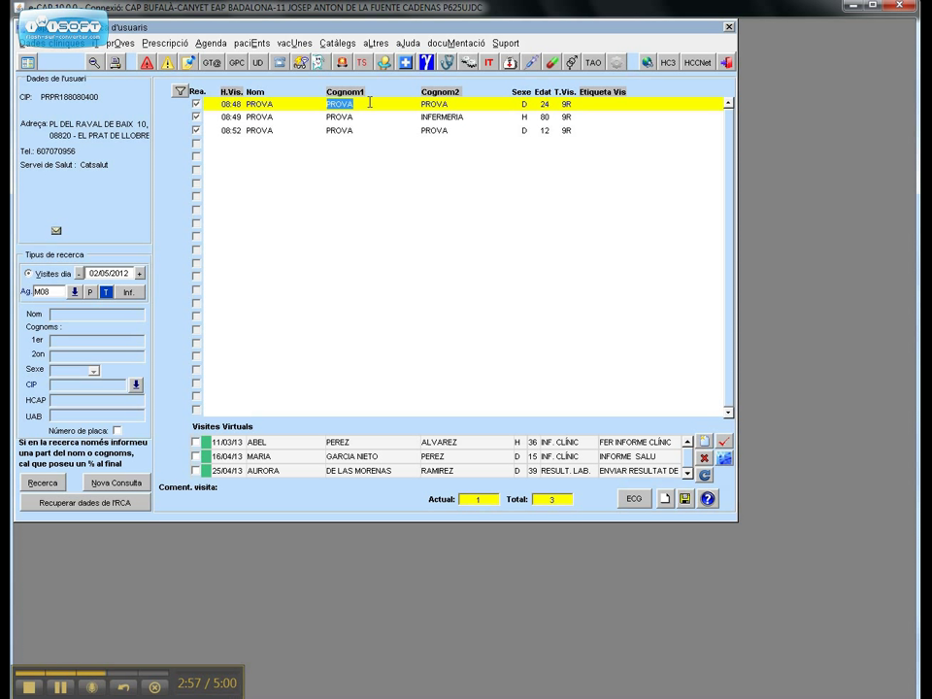
double_click(368, 102)
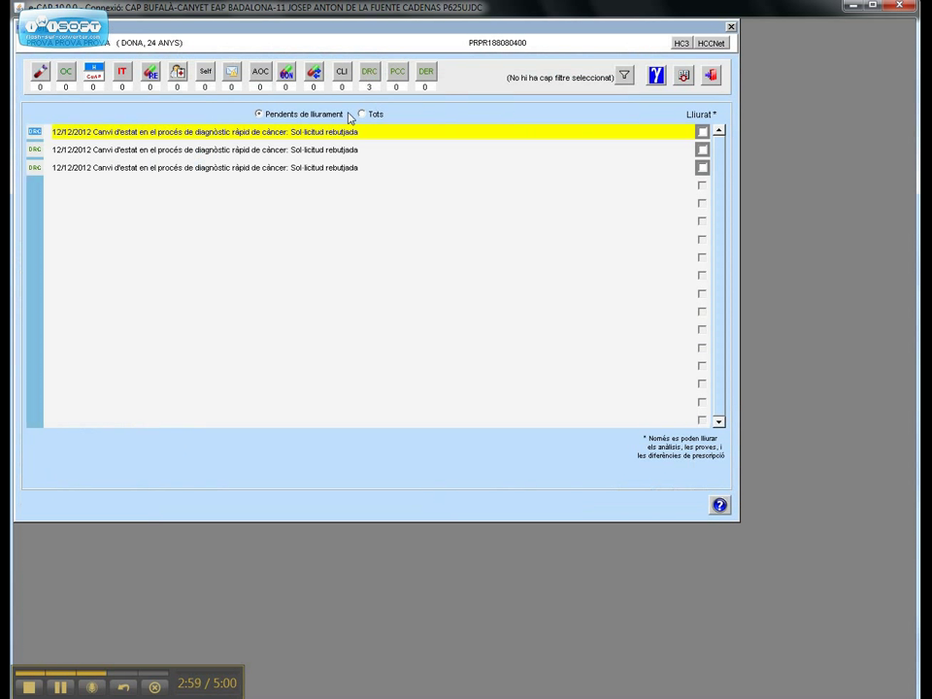
left_click(710, 76)
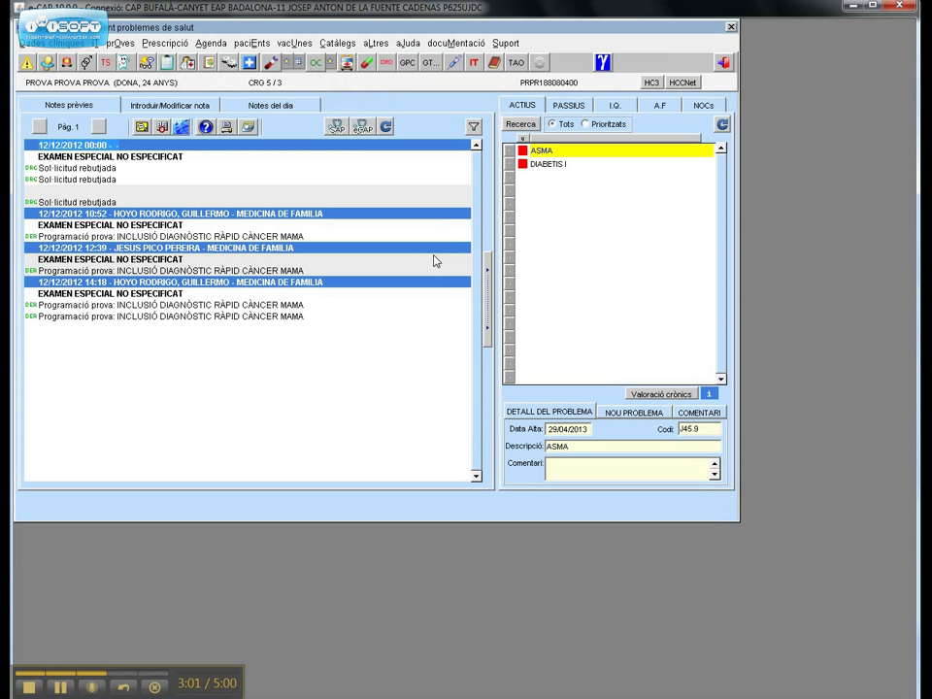
left_click(603, 62)
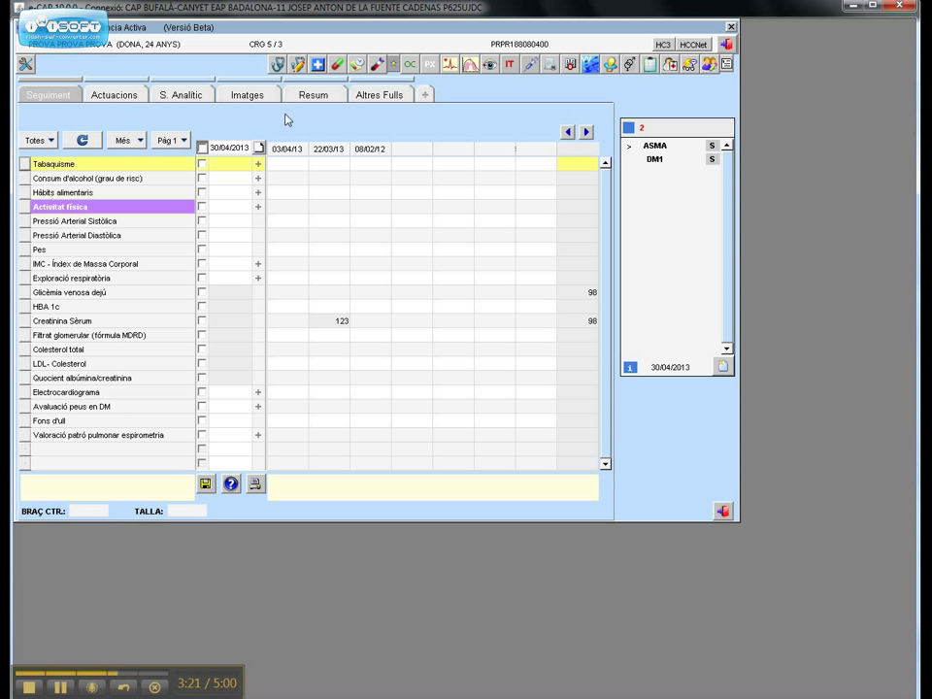
Load the GPC3 sheet, Variables bàsiques per GPC ASMA, from the other sheets for the 24-year-old patient
left_click(377, 96)
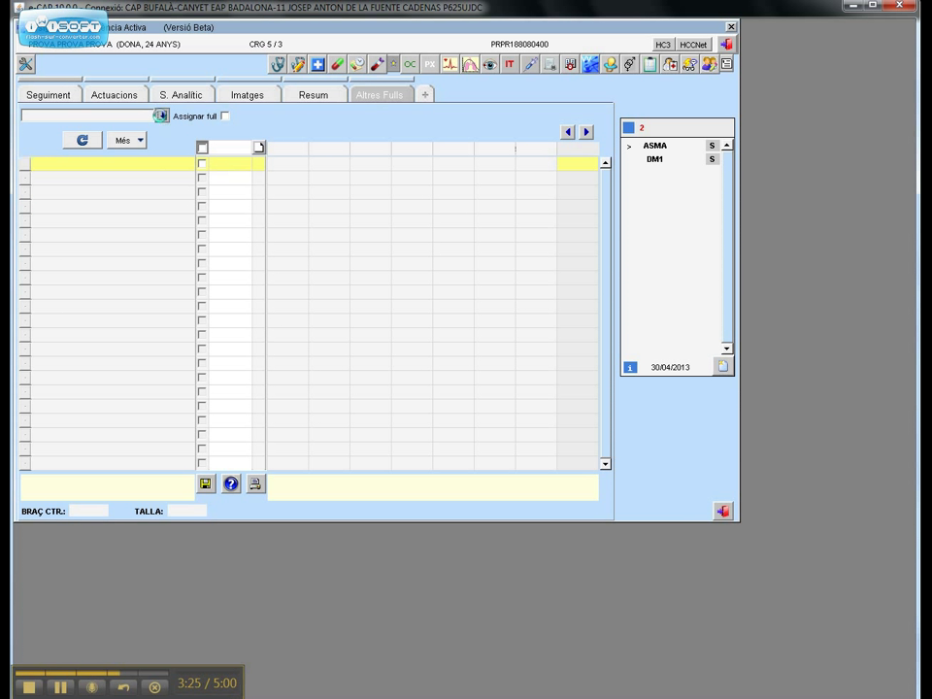
left_click(161, 115)
left_click_drag(669, 320, 668, 451)
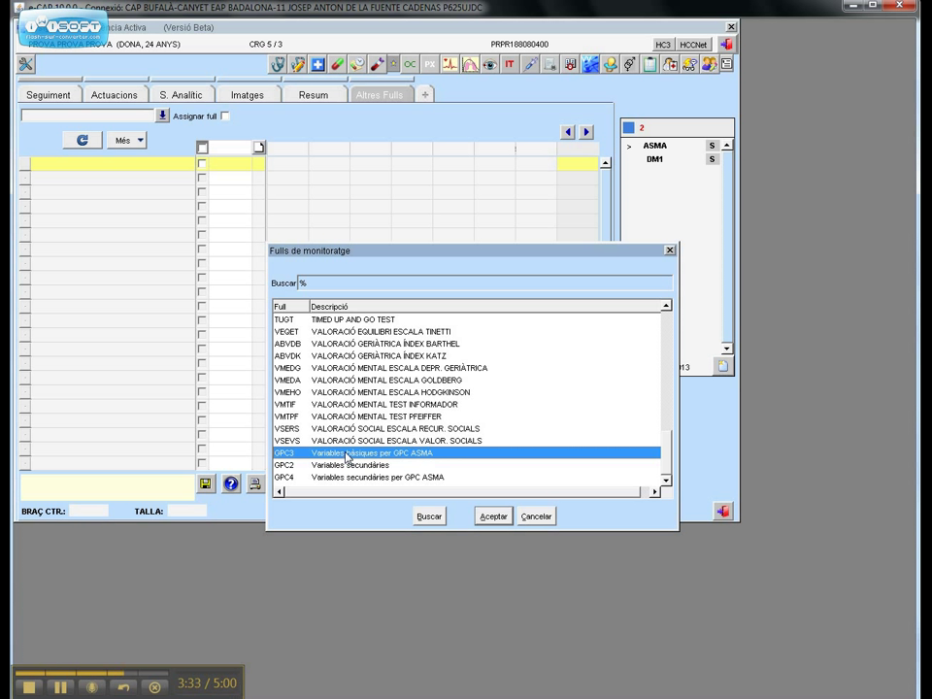
left_click(493, 515)
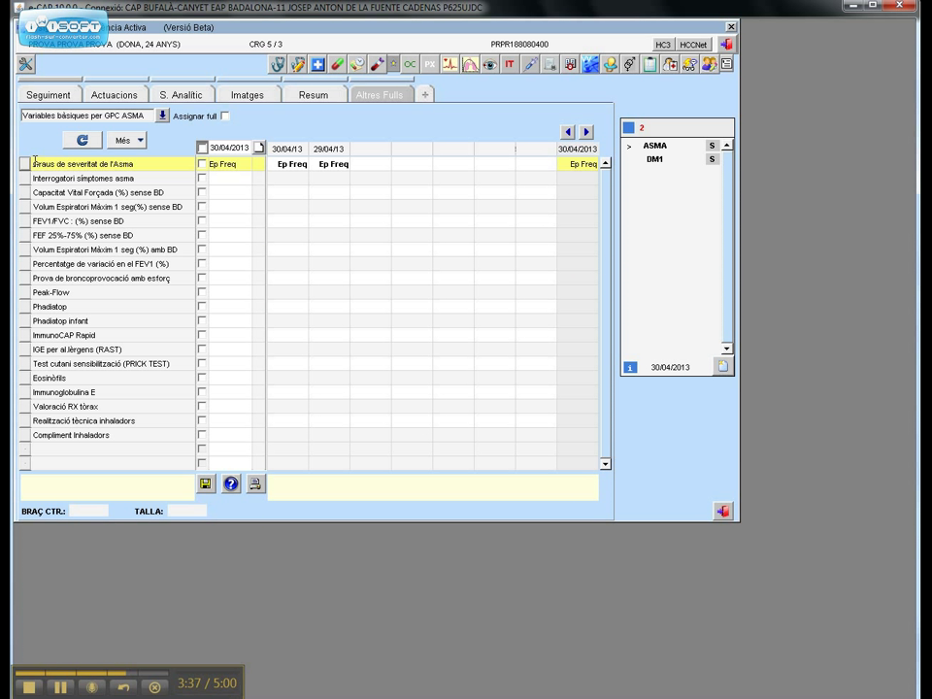
Record Ep Freq (Episòdica Freqüent) for Graus de severitat de l'Asma, save it, and close the 24-year-old patient's record
left_click_drag(35, 162, 150, 163)
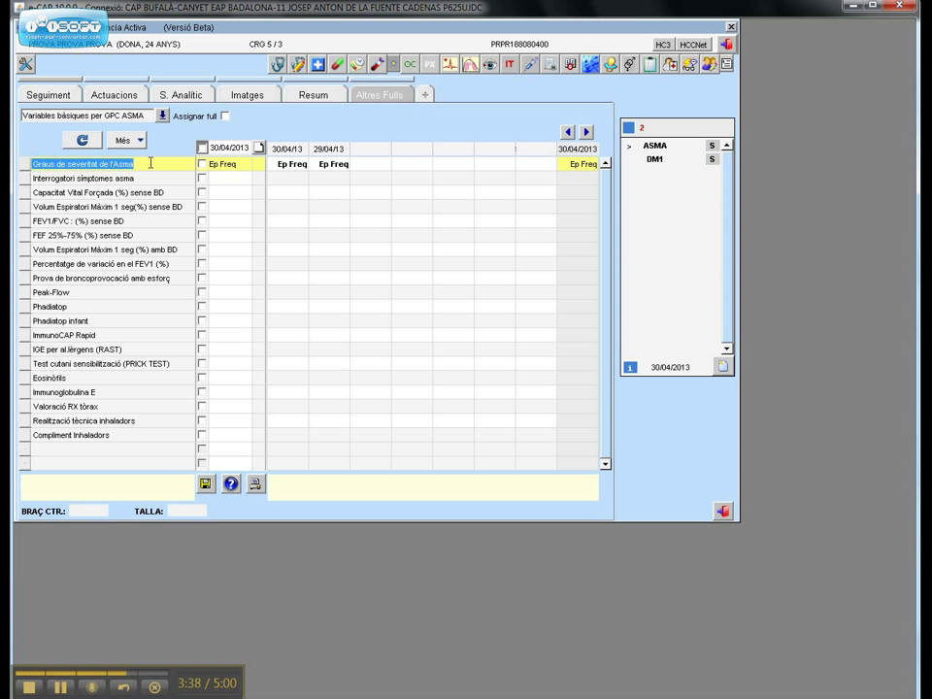
left_click(230, 165)
double_click(229, 165)
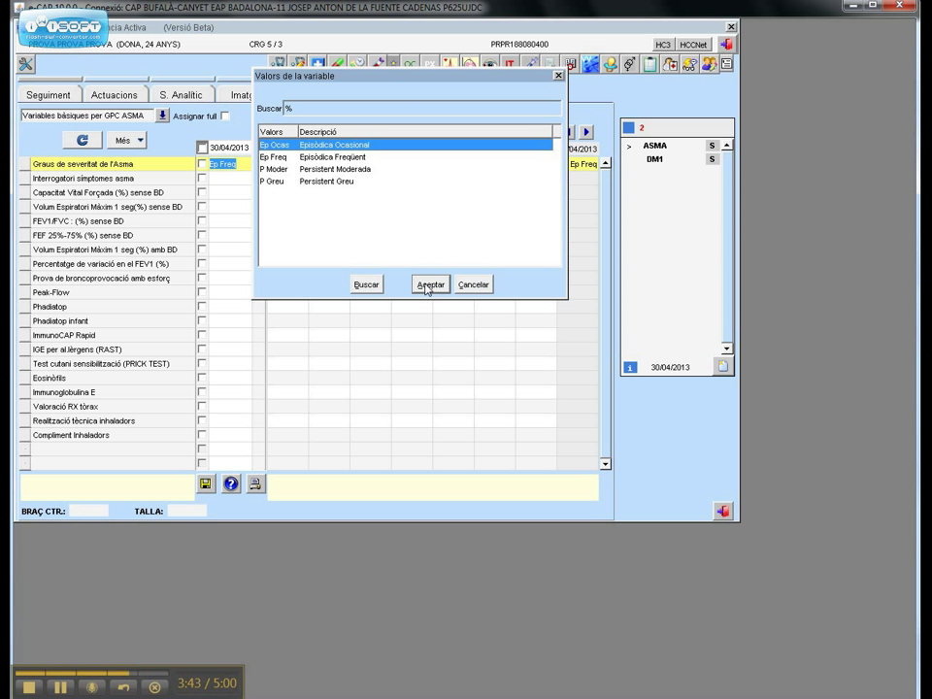
left_click(344, 156)
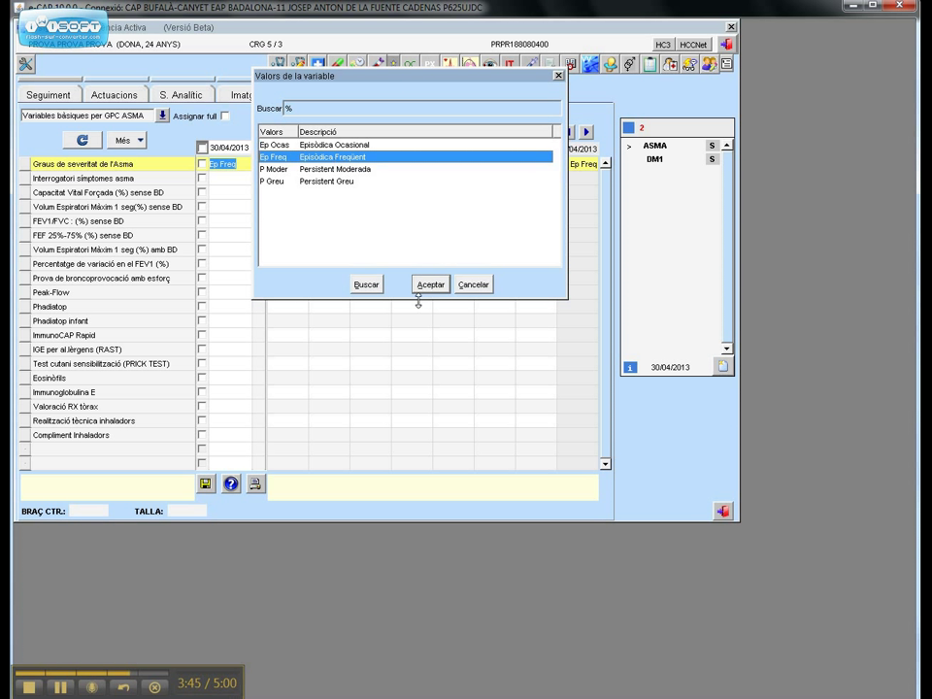
left_click(430, 284)
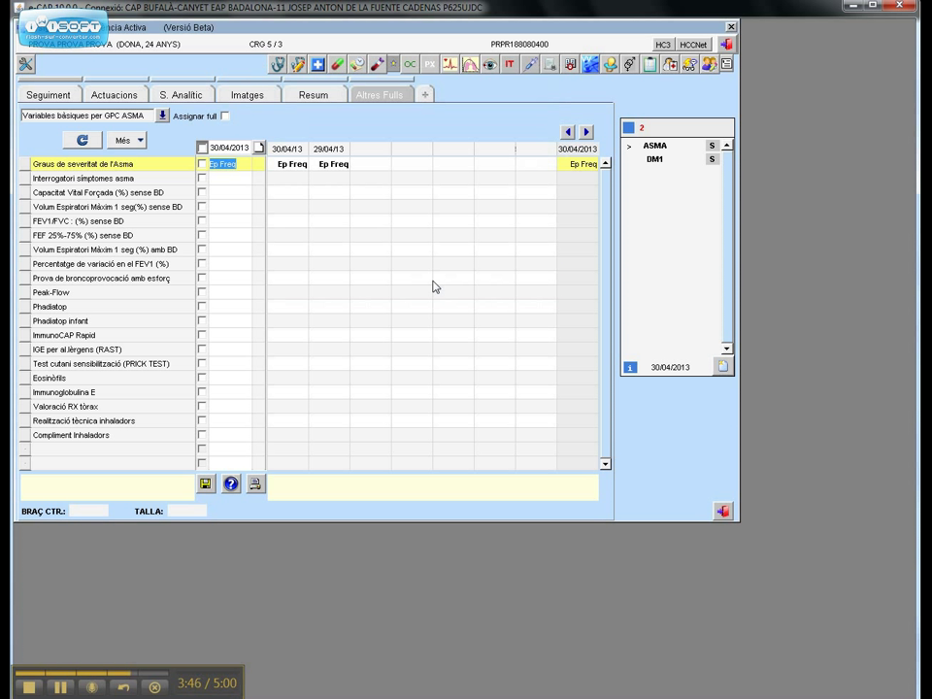
left_click(206, 485)
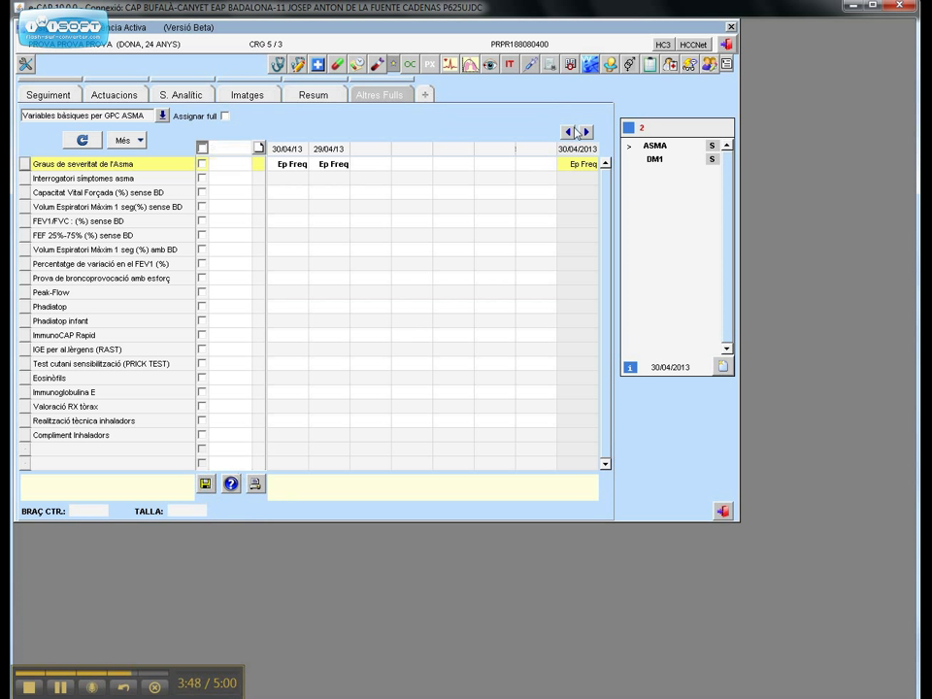
left_click(727, 45)
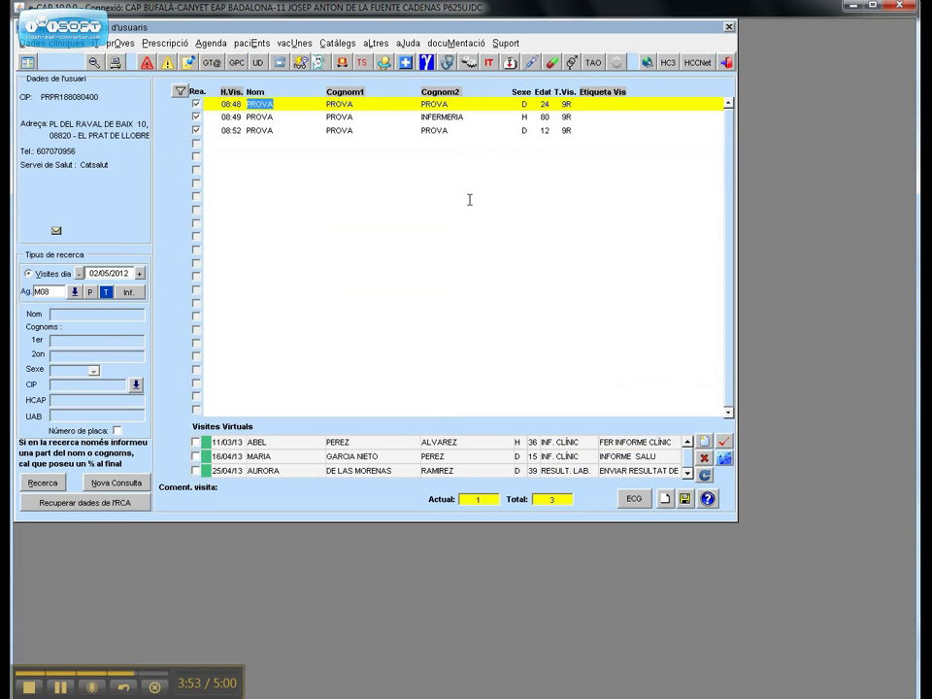
Open the record of the 12-year-old patient visited at 08:52, dismiss the pending notices, and bring up the chronic follow-up sheet
left_click(341, 130)
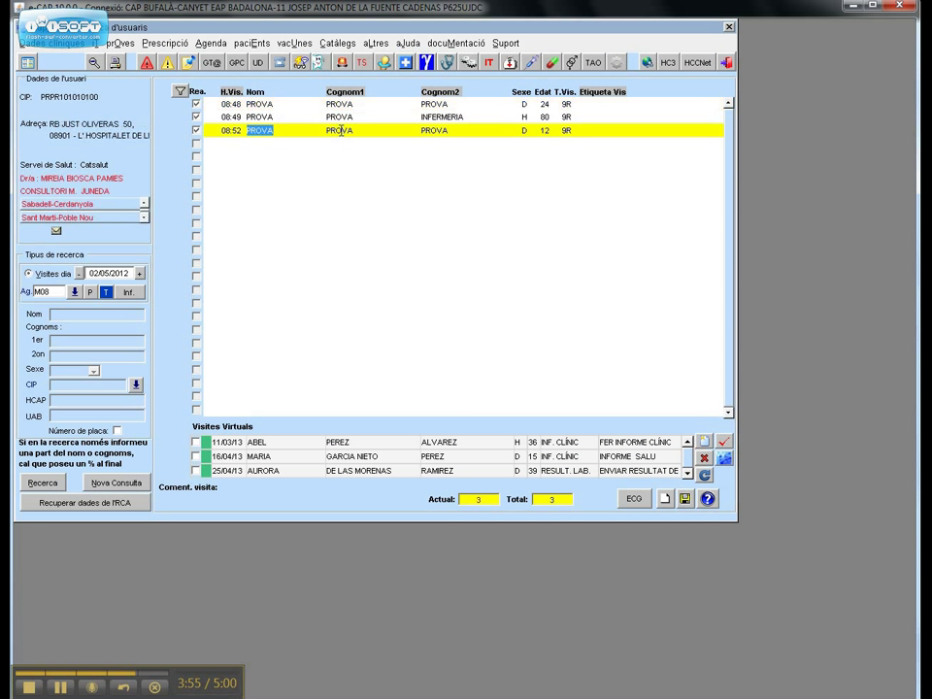
left_click(340, 130)
double_click(338, 130)
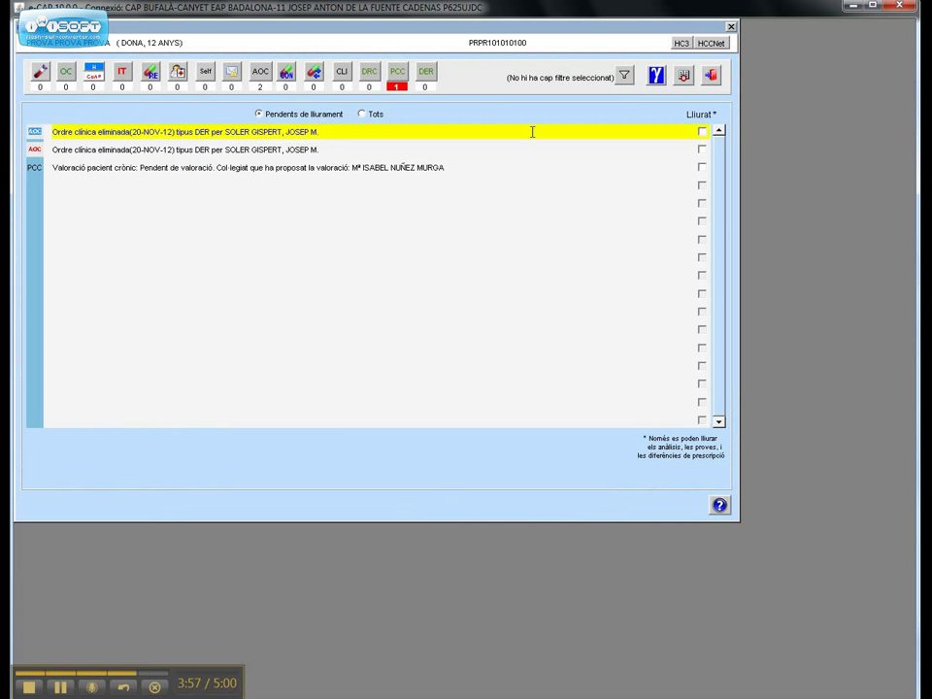
left_click(707, 86)
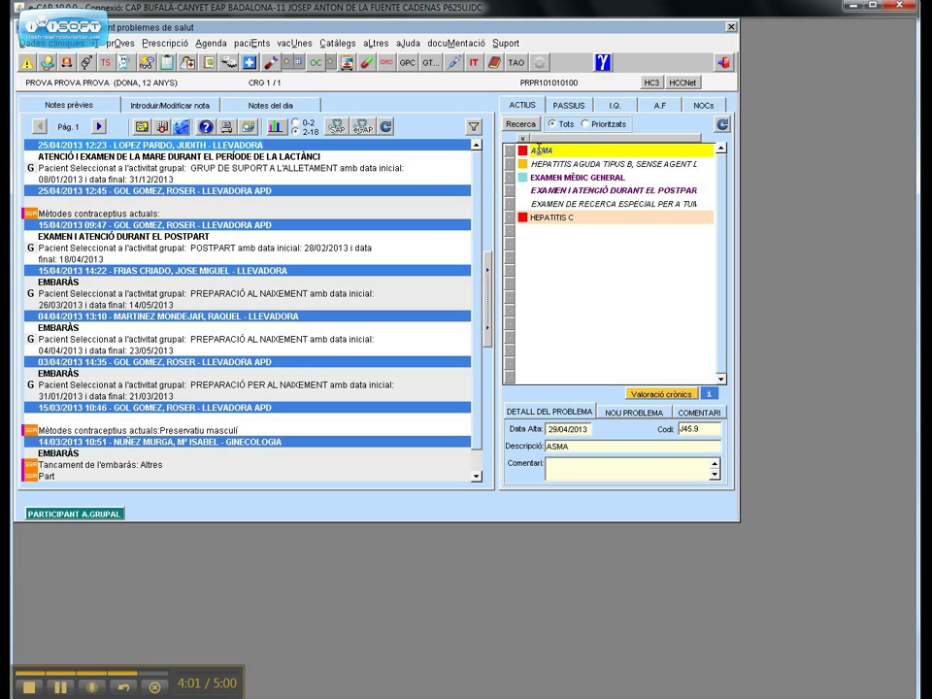
left_click(603, 62)
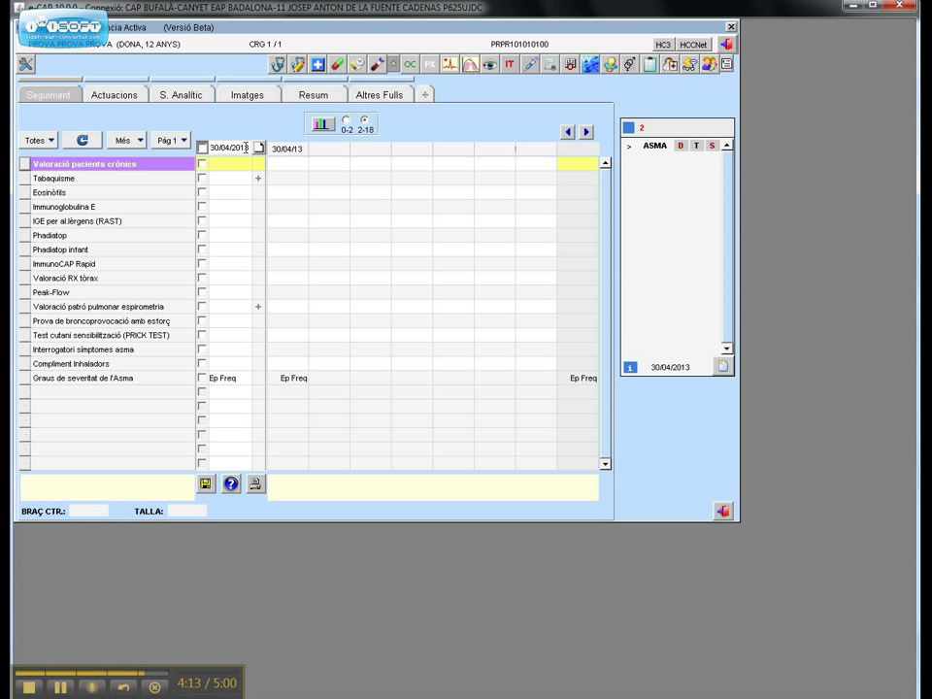
Record Ep Freq (Episòdica Freqüent) for Graus de severitat de l'Asma in the 12-year-old patient's follow-up sheet and save it
left_click(37, 381)
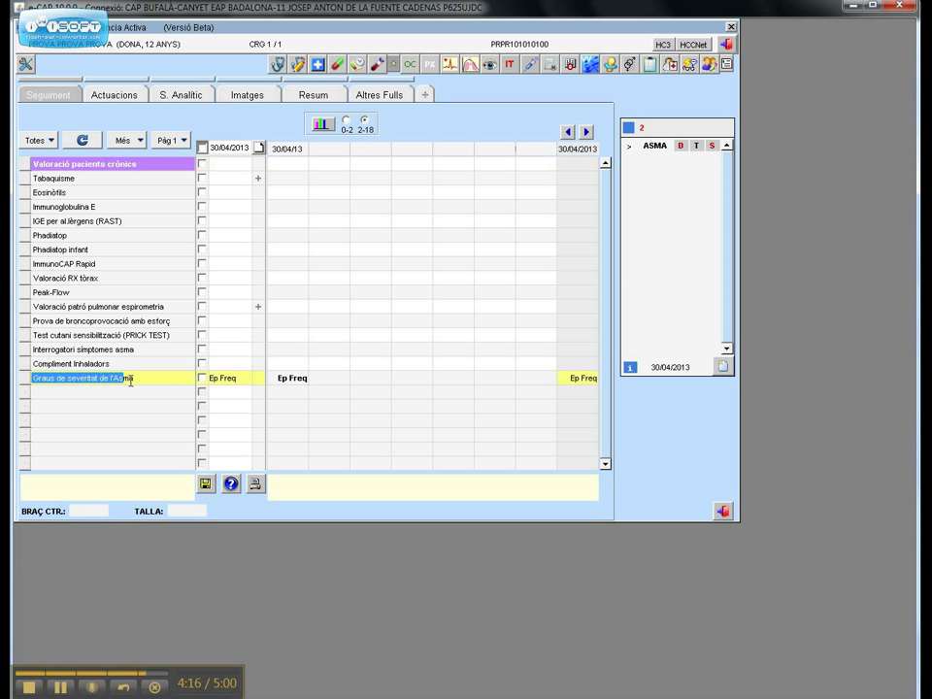
double_click(234, 376)
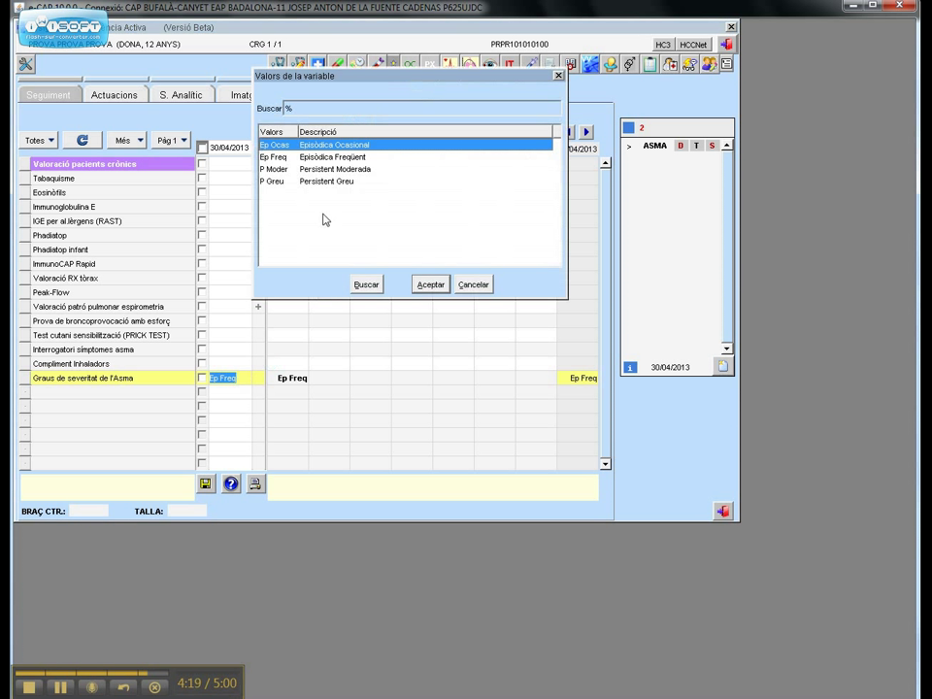
left_click(330, 159)
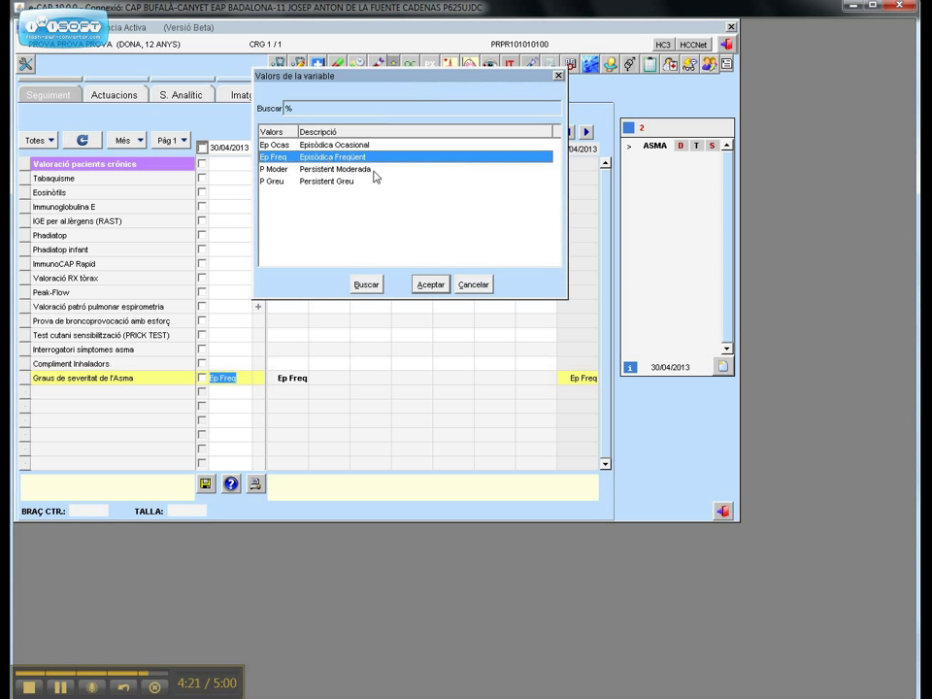
left_click(430, 285)
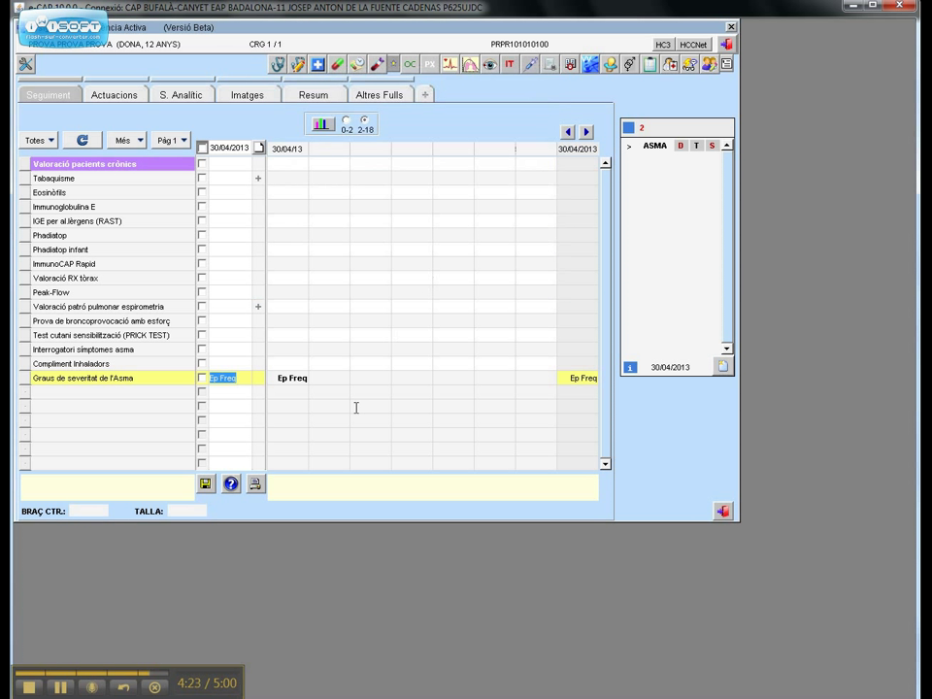
left_click(205, 483)
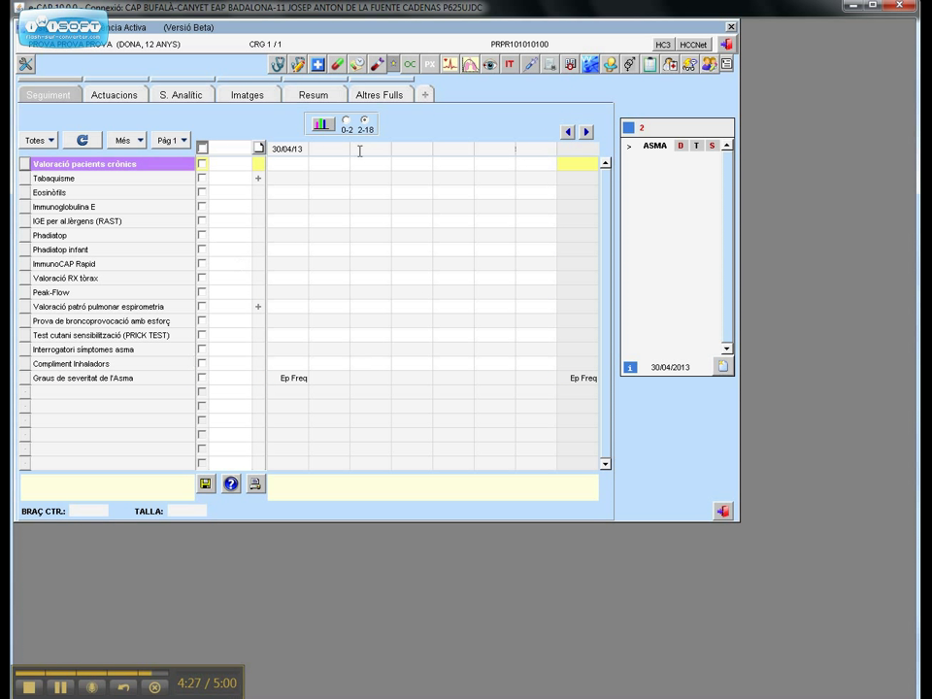
Load the GPC3 sheet, Variables bàsiques per GPC ASMA, from the other sheets for the 12-year-old patient
left_click(377, 97)
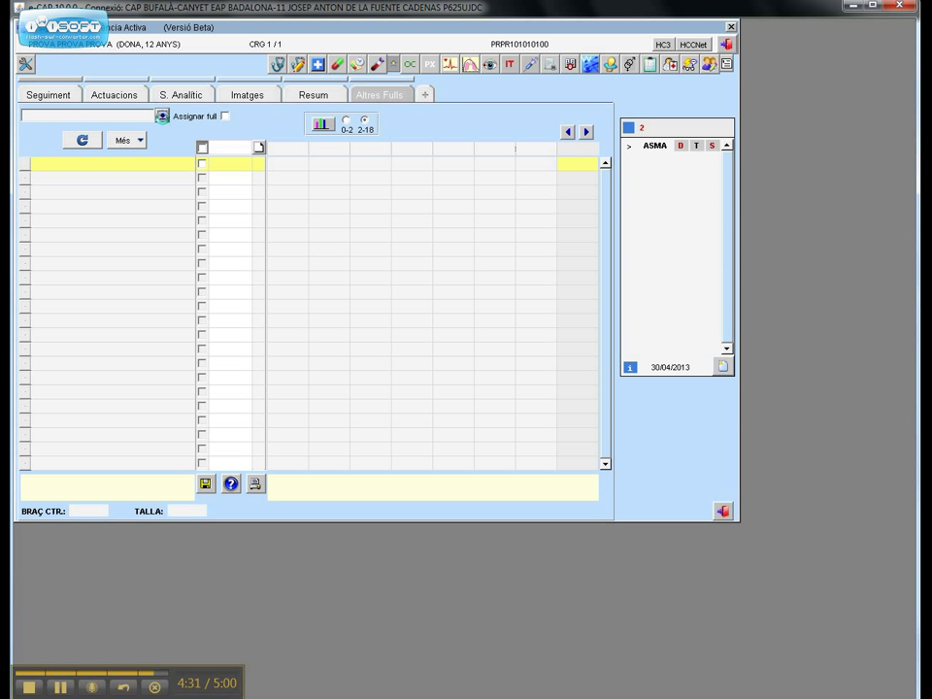
left_click(162, 115)
left_click_drag(660, 324, 666, 470)
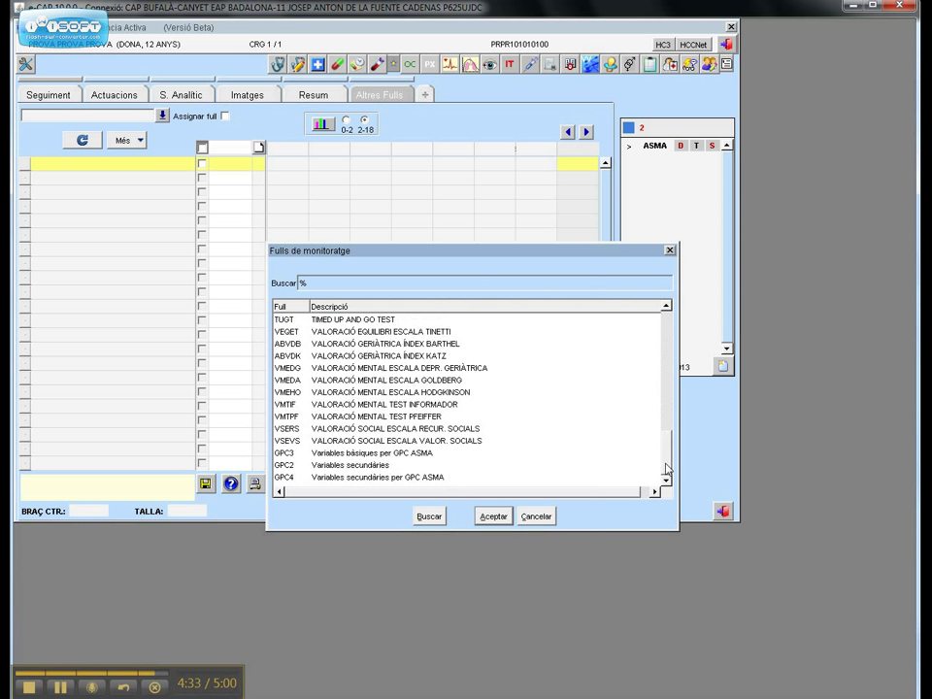
left_click(393, 454)
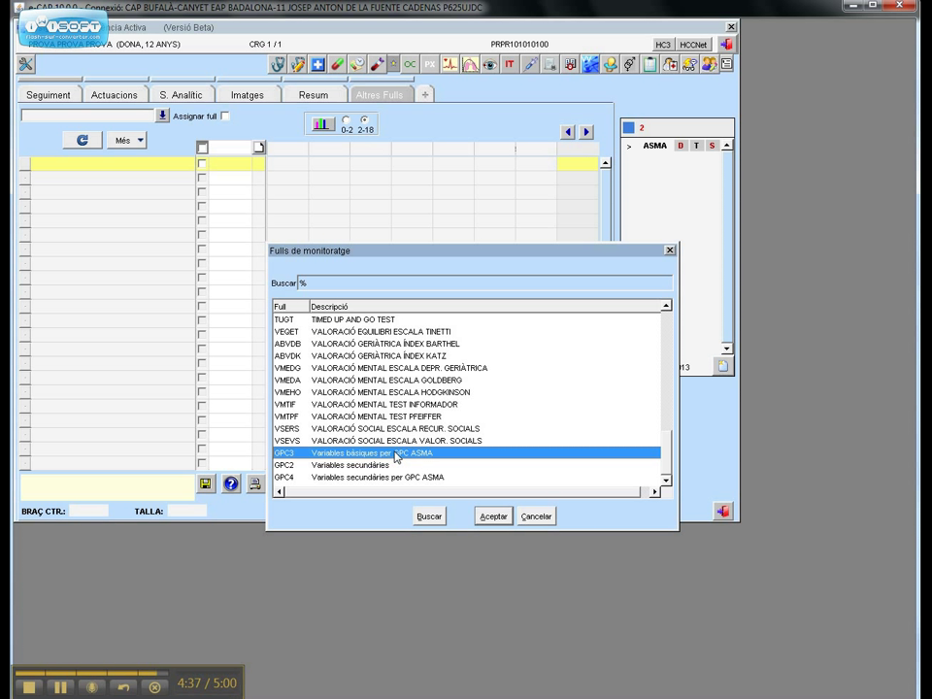
left_click(493, 515)
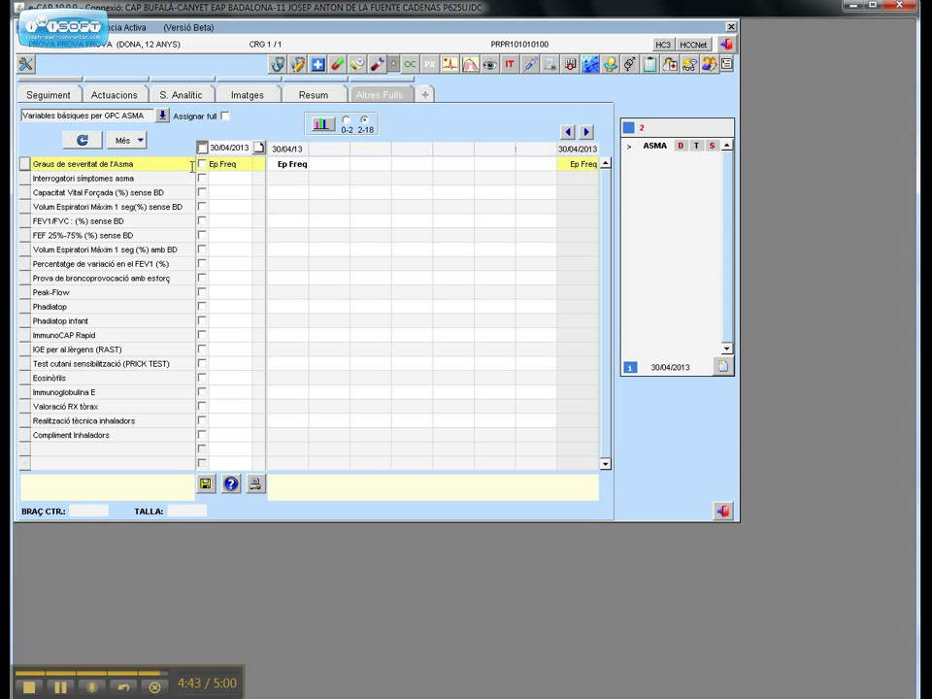
Set Graus de severitat de l'Asma to Ep Freq (Episòdica Freqüent) in the GPC ASMA sheet and save it
double_click(223, 163)
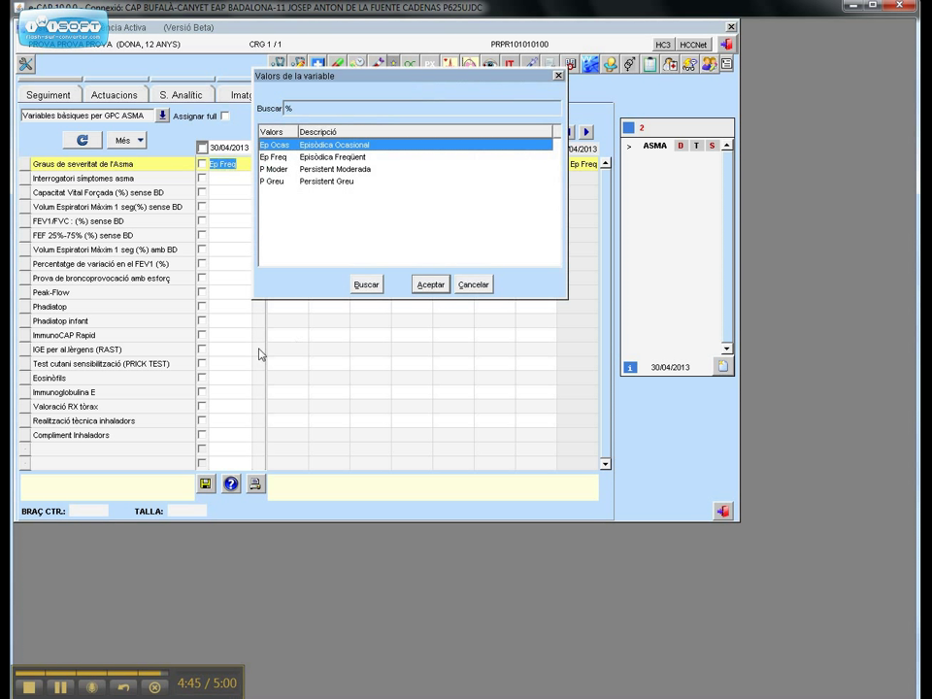
left_click(292, 157)
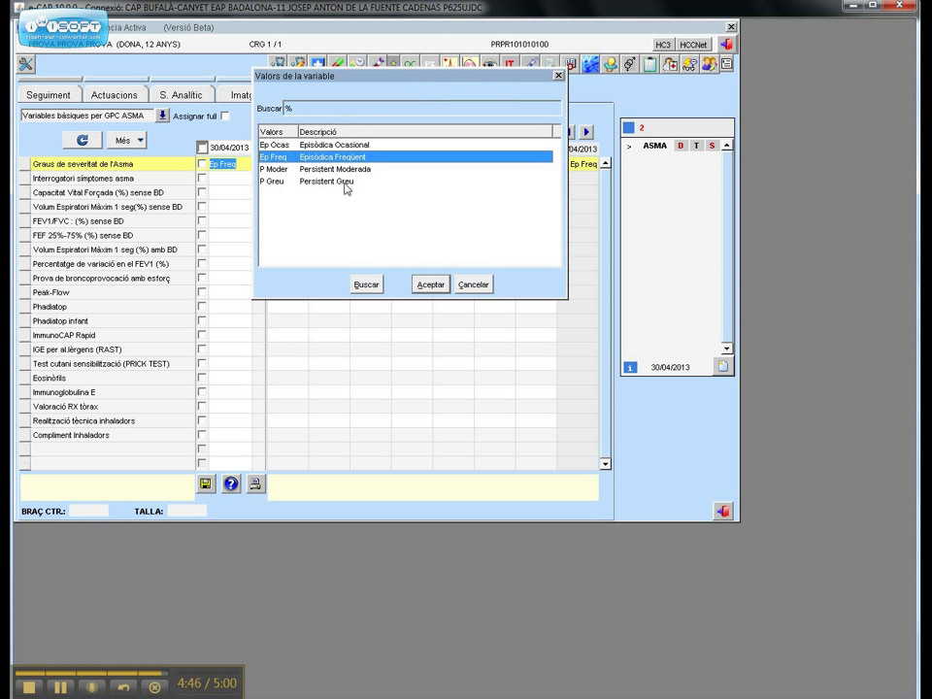
left_click(430, 285)
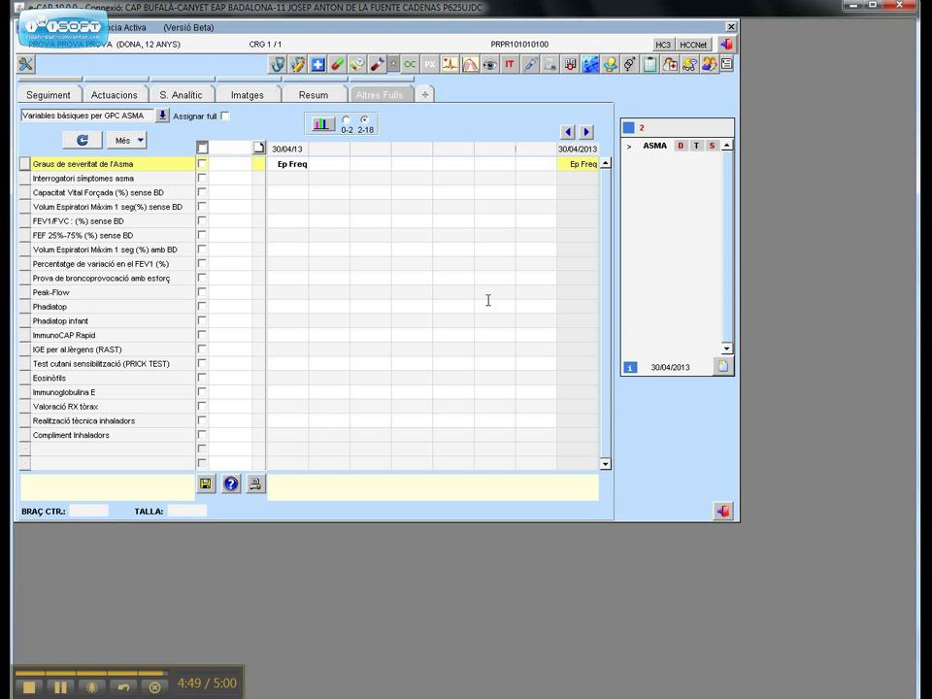